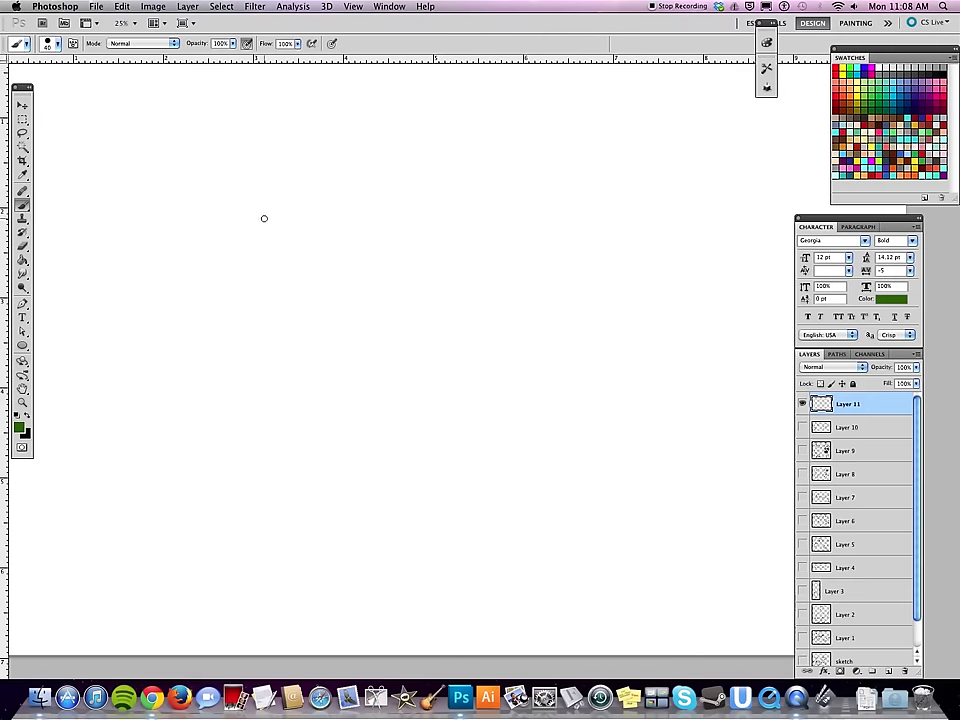
Step: Shrink the brush from 40 to 35 pixels
{"action": "key", "text": "bracketleft"}
Step: Draw the green head outline and its forked tongue
{"action": "mouse_move", "coordinate": [222, 162]}
{"action": "left_mouse_down"}
{"action": "mouse_move", "coordinate": [245, 194]}
{"action": "mouse_move", "coordinate": [300, 186]}
{"action": "left_mouse_up"}
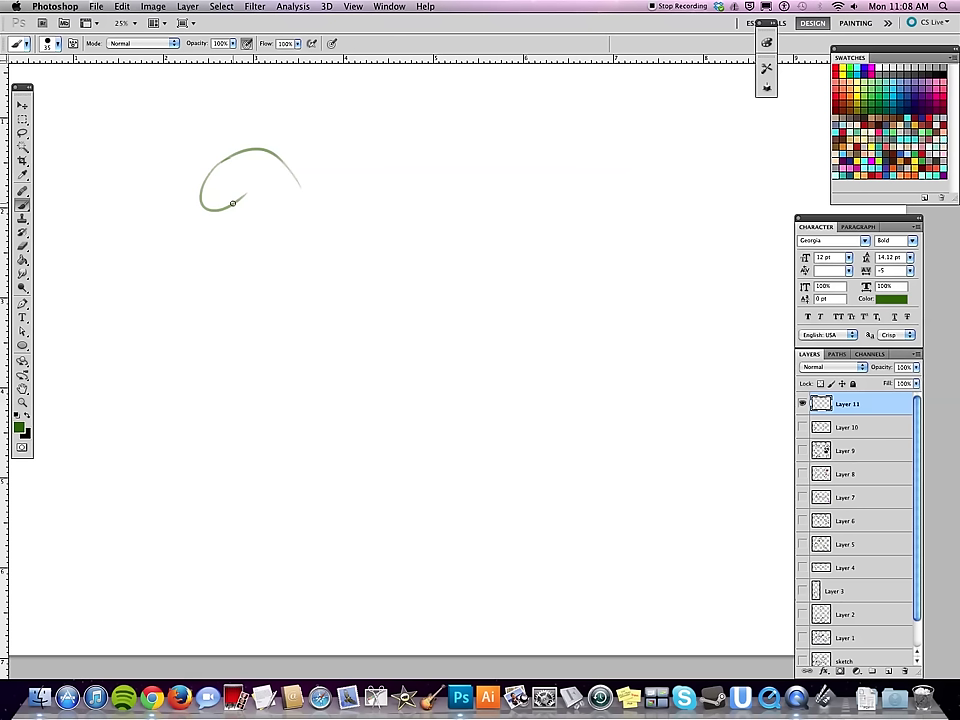
{"action": "mouse_move", "coordinate": [232, 203]}
{"action": "left_mouse_down"}
{"action": "mouse_move", "coordinate": [262, 181]}
{"action": "mouse_move", "coordinate": [265, 166]}
{"action": "left_mouse_up"}
{"action": "left_click_drag", "start_coordinate": [204, 210], "coordinate": [182, 230]}
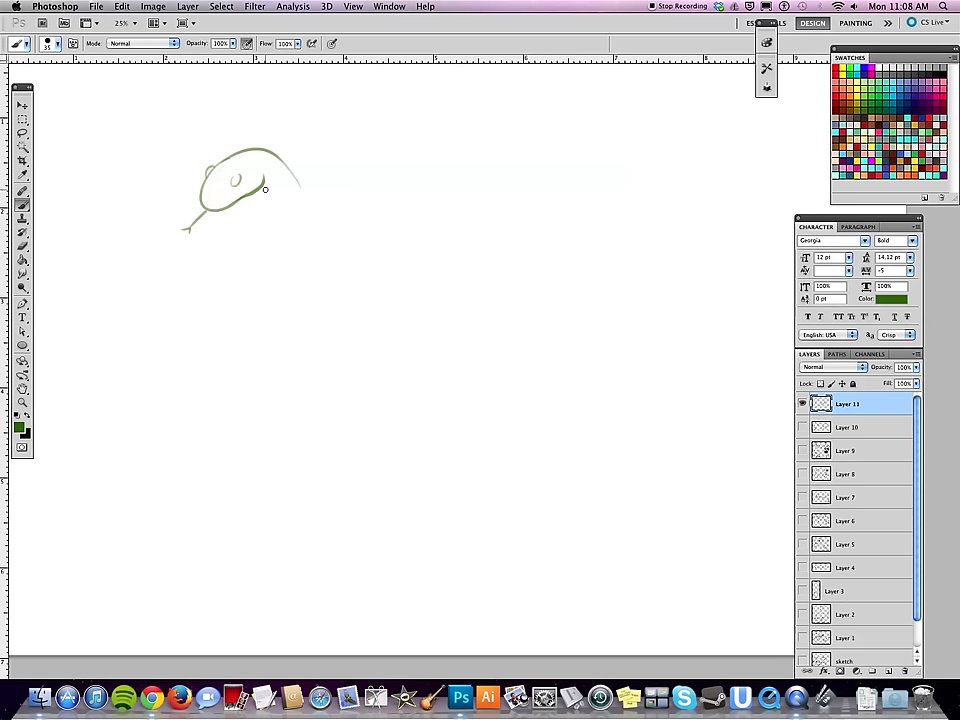
Step: Paint the S-shaped inner and outer neck lines curving into the body's underside
{"action": "left_click_drag", "start_coordinate": [255, 186], "coordinate": [287, 218]}
{"action": "mouse_move", "coordinate": [265, 160]}
{"action": "left_mouse_down"}
{"action": "mouse_move", "coordinate": [300, 193]}
{"action": "mouse_move", "coordinate": [315, 258]}
{"action": "mouse_move", "coordinate": [305, 290]}
{"action": "left_mouse_up"}
{"action": "mouse_move", "coordinate": [287, 218]}
{"action": "left_mouse_down"}
{"action": "mouse_move", "coordinate": [283, 276]}
{"action": "mouse_move", "coordinate": [262, 322]}
{"action": "left_mouse_up"}
{"action": "mouse_move", "coordinate": [305, 288]}
{"action": "left_mouse_down"}
{"action": "mouse_move", "coordinate": [292, 343]}
{"action": "mouse_move", "coordinate": [249, 380]}
{"action": "left_mouse_up"}
{"action": "mouse_move", "coordinate": [294, 338]}
{"action": "left_mouse_down"}
{"action": "mouse_move", "coordinate": [293, 367]}
{"action": "mouse_move", "coordinate": [255, 390]}
{"action": "mouse_move", "coordinate": [300, 418]}
{"action": "left_mouse_up"}
{"action": "mouse_move", "coordinate": [289, 349]}
{"action": "left_mouse_down"}
{"action": "mouse_move", "coordinate": [338, 390]}
{"action": "mouse_move", "coordinate": [355, 421]}
{"action": "mouse_move", "coordinate": [404, 391]}
{"action": "left_mouse_up"}
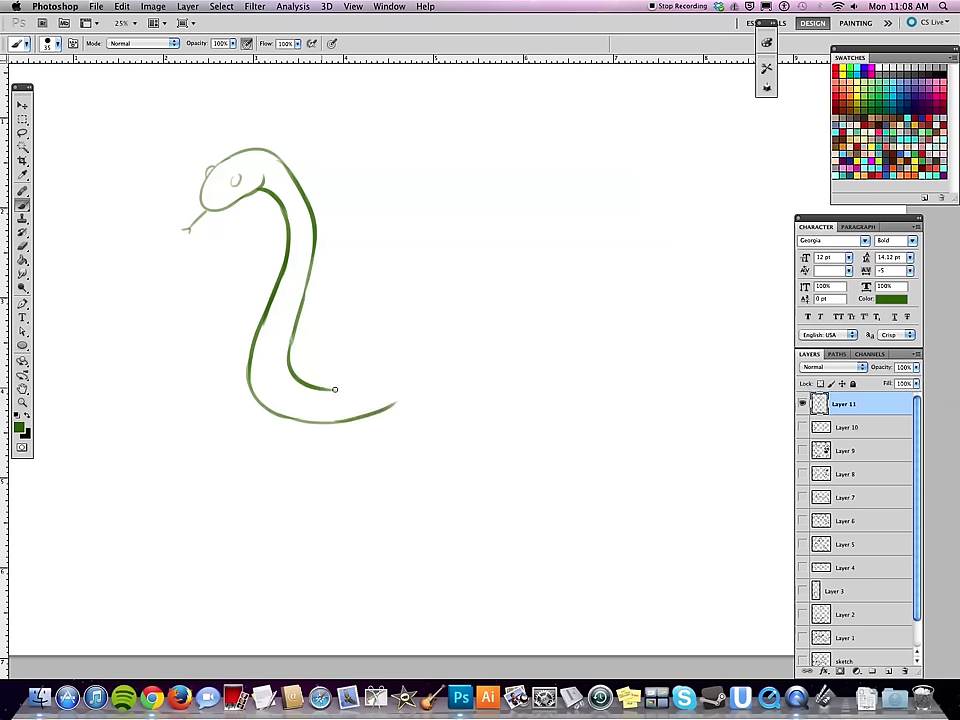
{"action": "left_click_drag", "start_coordinate": [335, 389], "coordinate": [396, 367]}
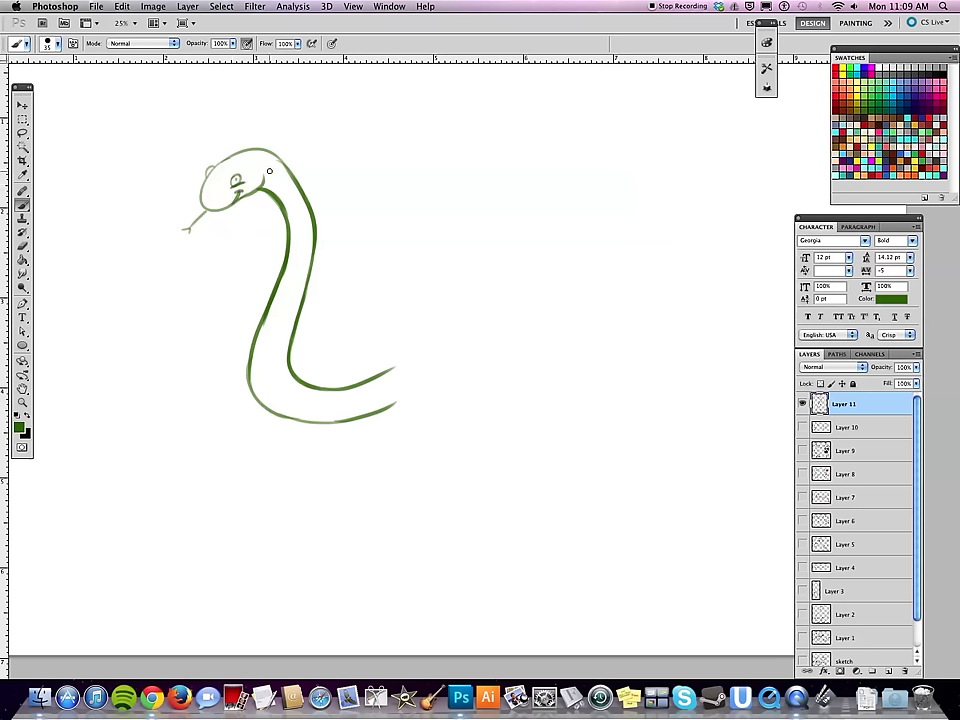
Step: Outline the first leg's muscular thigh with an inner line, briefly resizing the brush
{"action": "left_click_drag", "start_coordinate": [410, 380], "coordinate": [442, 436]}
{"action": "left_click_drag", "start_coordinate": [366, 412], "coordinate": [363, 470]}
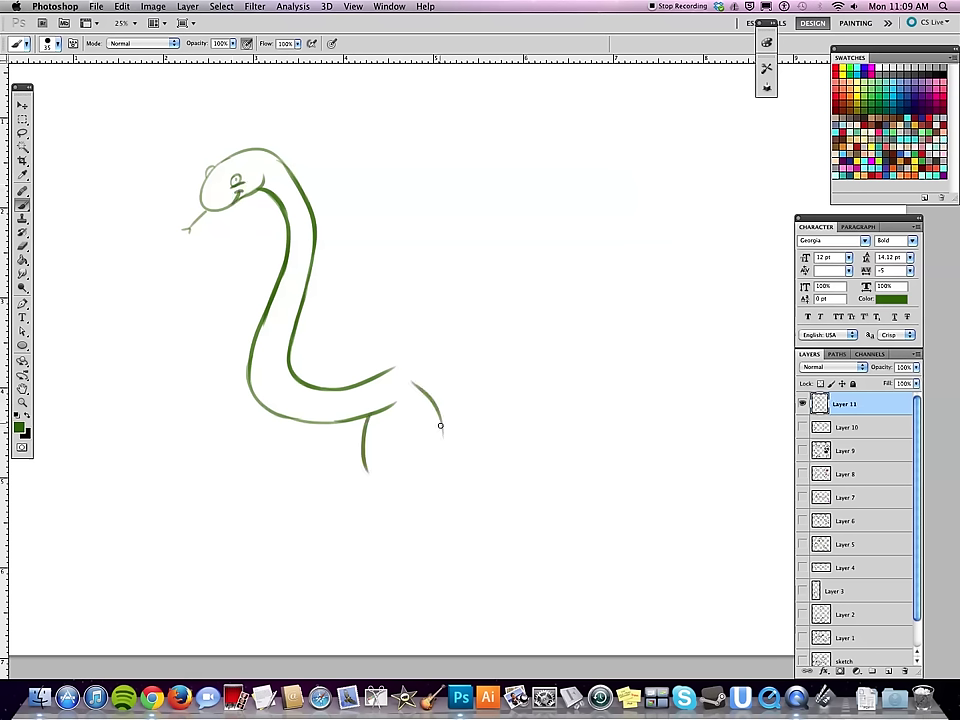
{"action": "left_click_drag", "start_coordinate": [440, 426], "coordinate": [428, 490]}
{"action": "left_click_drag", "start_coordinate": [365, 468], "coordinate": [377, 517]}
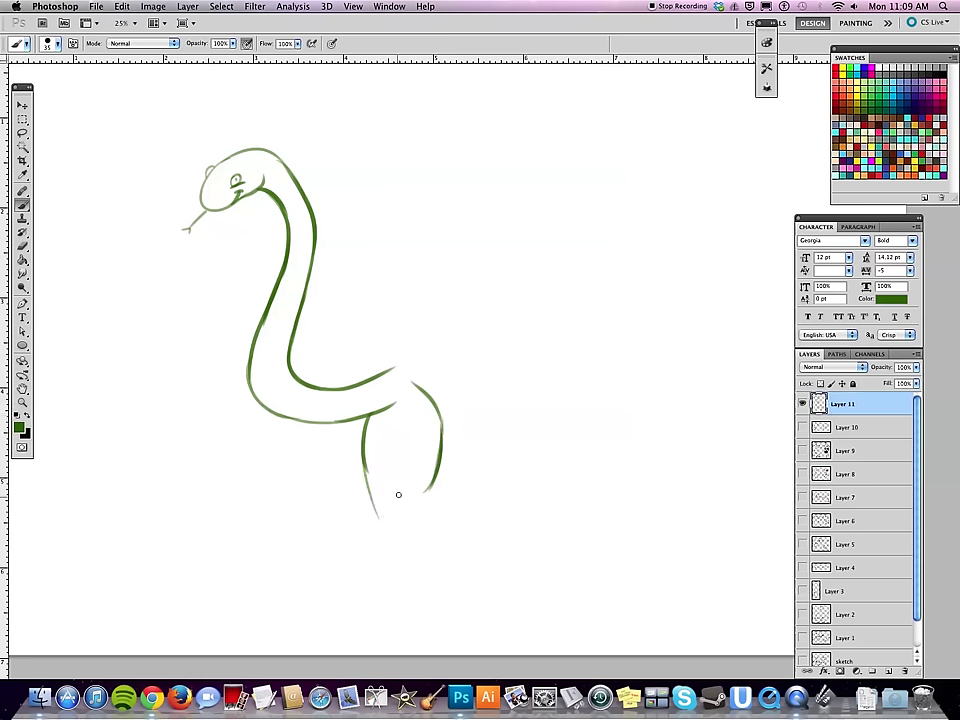
{"action": "left_click_drag", "start_coordinate": [410, 424], "coordinate": [411, 499]}
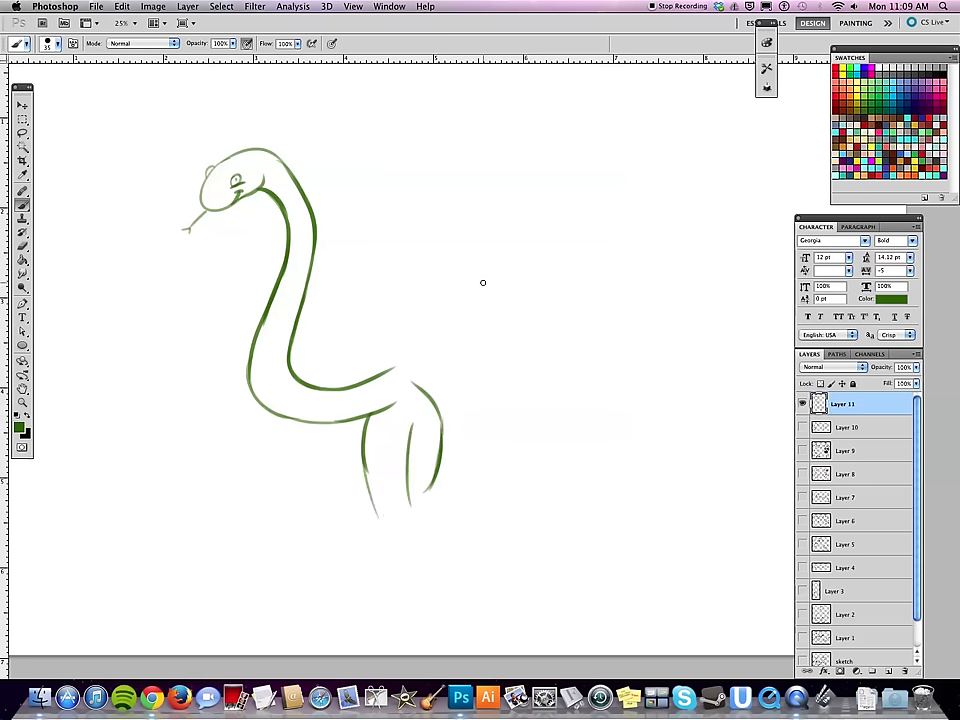
{"action": "key", "text": "bracketright"}
{"action": "key", "text": "bracketright"}
{"action": "key", "text": "bracketleft"}
{"action": "key", "text": "bracketleft"}
Step: Draw the first leg's knee, calf, heel and toed foot, refining the thigh muscle
{"action": "mouse_move", "coordinate": [382, 527]}
{"action": "left_mouse_down"}
{"action": "mouse_move", "coordinate": [406, 523]}
{"action": "mouse_move", "coordinate": [430, 577]}
{"action": "left_mouse_up"}
{"action": "left_click_drag", "start_coordinate": [378, 536], "coordinate": [389, 578]}
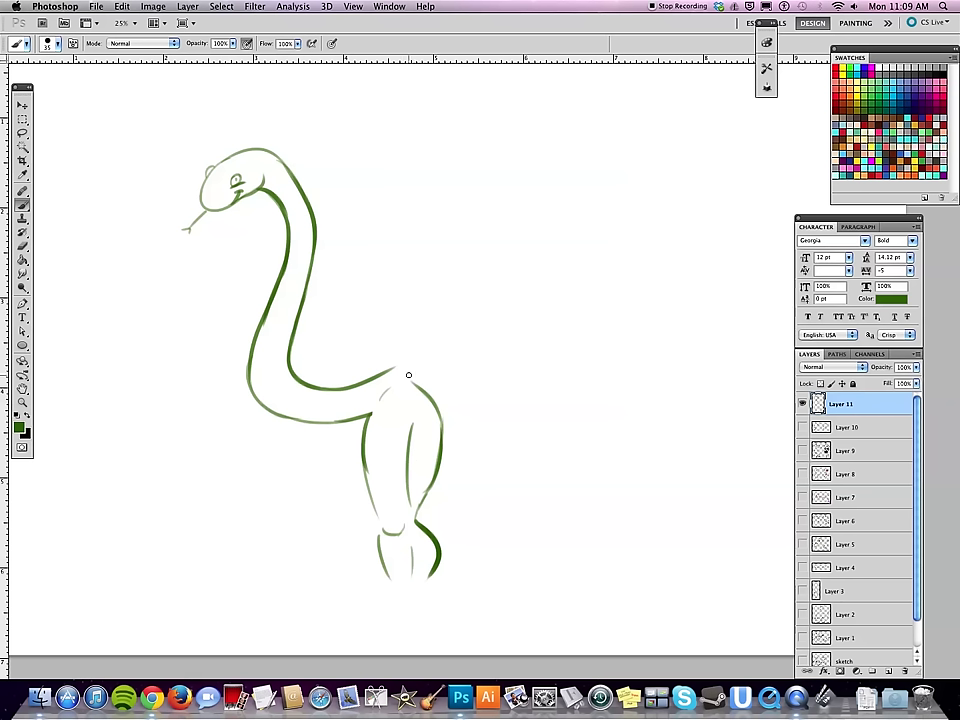
{"action": "mouse_move", "coordinate": [408, 420]}
{"action": "left_mouse_down"}
{"action": "mouse_move", "coordinate": [407, 505]}
{"action": "mouse_move", "coordinate": [396, 424]}
{"action": "mouse_move", "coordinate": [390, 503]}
{"action": "left_mouse_up"}
{"action": "left_click_drag", "start_coordinate": [416, 420], "coordinate": [414, 461]}
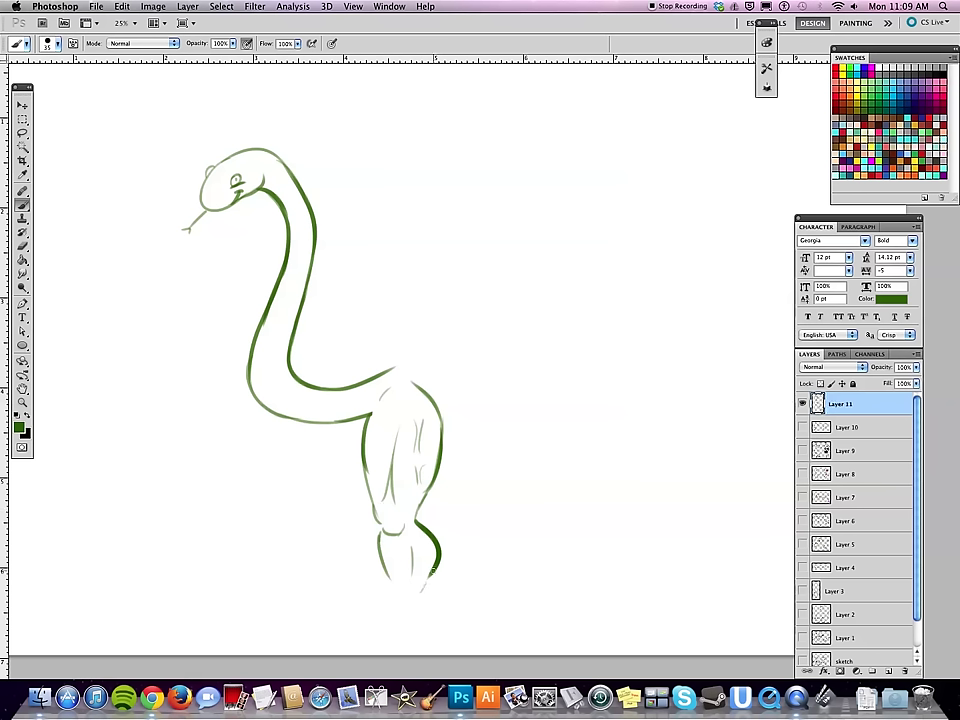
{"action": "mouse_move", "coordinate": [432, 566]}
{"action": "left_mouse_down"}
{"action": "mouse_move", "coordinate": [422, 592]}
{"action": "mouse_move", "coordinate": [393, 598]}
{"action": "mouse_move", "coordinate": [424, 607]}
{"action": "mouse_move", "coordinate": [394, 612]}
{"action": "left_mouse_up"}
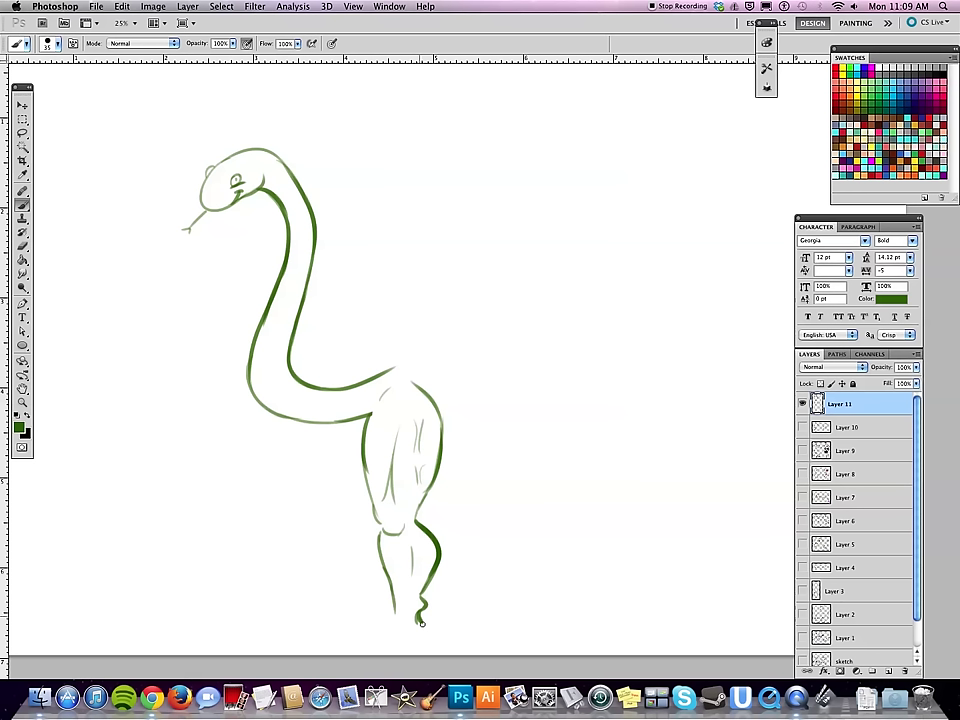
{"action": "left_click_drag", "start_coordinate": [420, 614], "coordinate": [433, 637]}
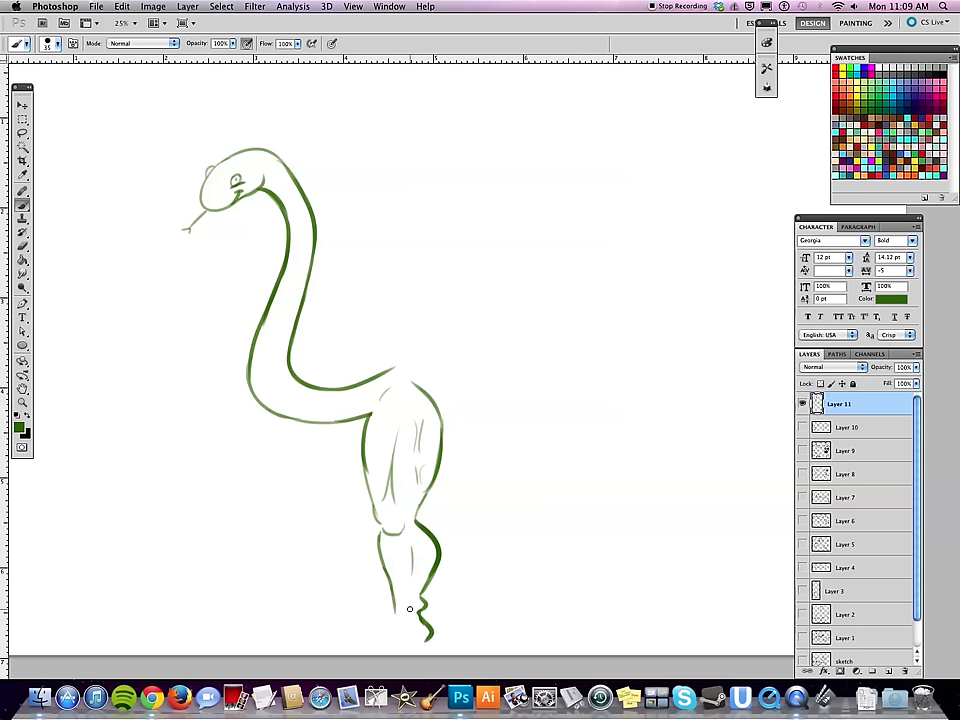
{"action": "left_click_drag", "start_coordinate": [396, 611], "coordinate": [362, 634]}
{"action": "mouse_move", "coordinate": [366, 630]}
{"action": "left_mouse_down"}
{"action": "mouse_move", "coordinate": [366, 640]}
{"action": "mouse_move", "coordinate": [397, 648]}
{"action": "mouse_move", "coordinate": [432, 633]}
{"action": "left_mouse_up"}
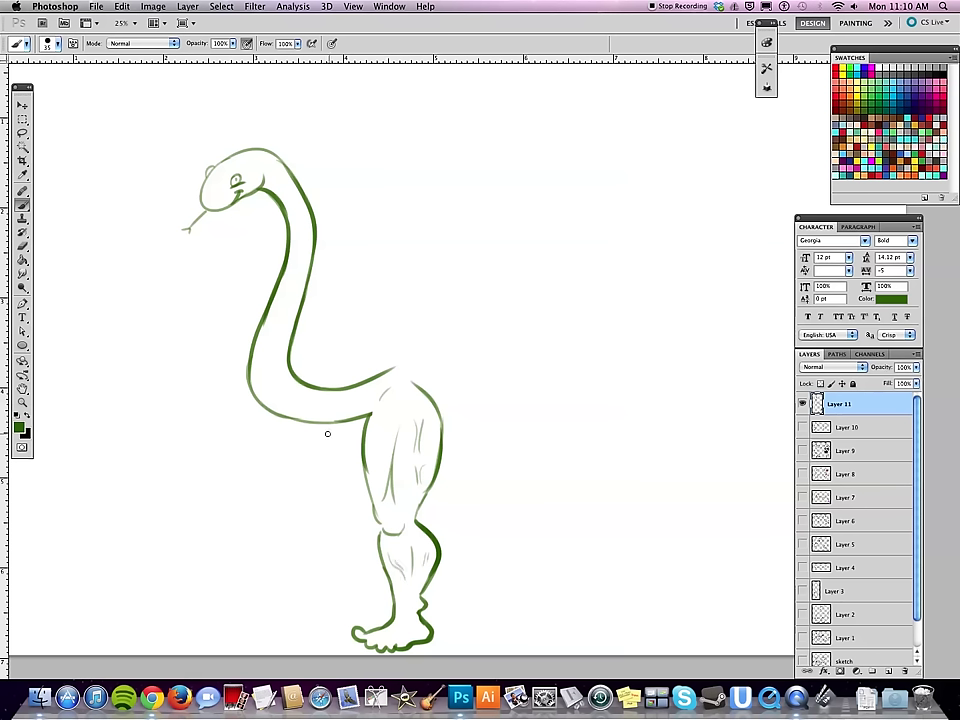
Step: Outline the second leg under the neck down to its foot
{"action": "mouse_move", "coordinate": [328, 425]}
{"action": "left_mouse_down"}
{"action": "mouse_move", "coordinate": [323, 510]}
{"action": "mouse_move", "coordinate": [338, 575]}
{"action": "mouse_move", "coordinate": [377, 533]}
{"action": "mouse_move", "coordinate": [370, 490]}
{"action": "left_mouse_up"}
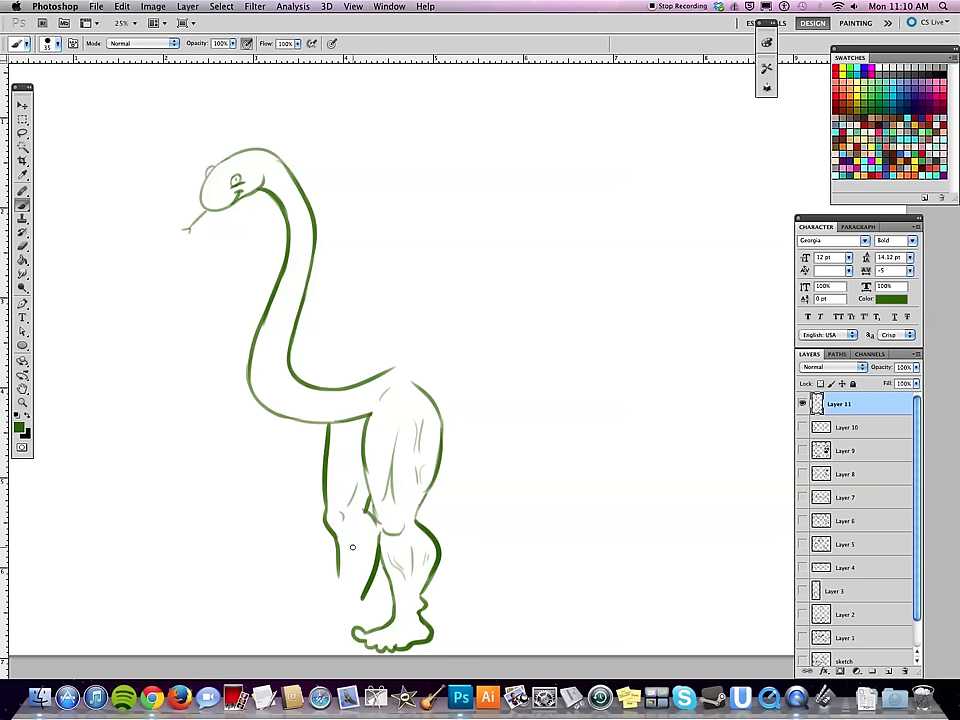
{"action": "left_click_drag", "start_coordinate": [333, 537], "coordinate": [340, 590]}
{"action": "mouse_move", "coordinate": [335, 605]}
{"action": "left_mouse_down"}
{"action": "mouse_move", "coordinate": [300, 609]}
{"action": "mouse_move", "coordinate": [352, 630]}
{"action": "left_mouse_up"}
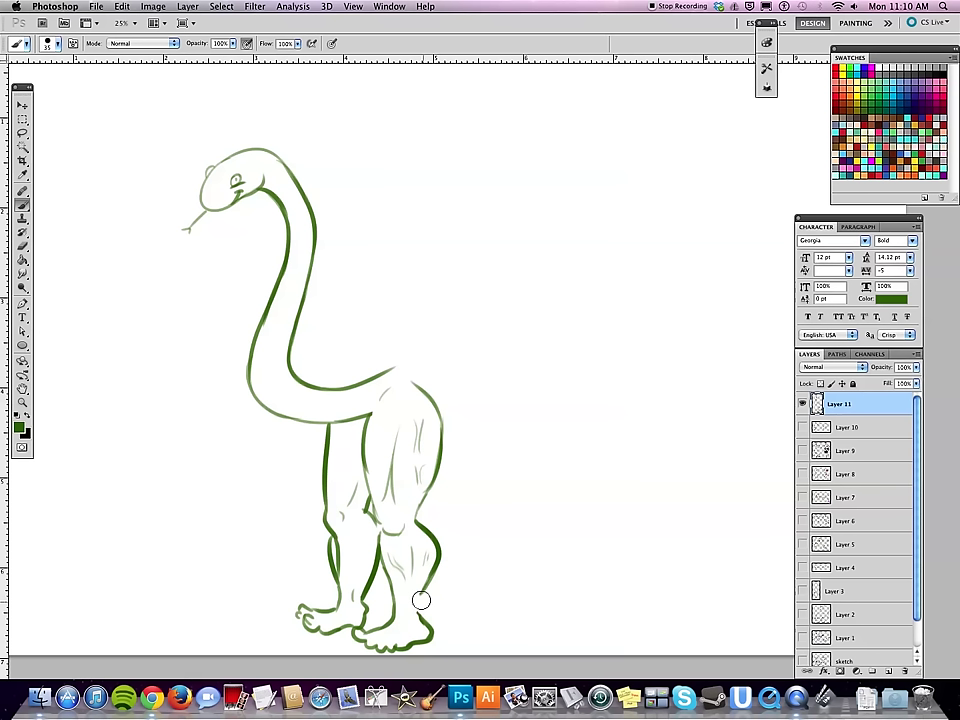
{"action": "left_click_drag", "start_coordinate": [381, 535], "coordinate": [367, 607]}
Step: Connect the neck to the back and draw the tail's edges, redrawing the inner curl
{"action": "mouse_move", "coordinate": [395, 367]}
{"action": "left_mouse_down"}
{"action": "mouse_move", "coordinate": [422, 367]}
{"action": "mouse_move", "coordinate": [476, 405]}
{"action": "mouse_move", "coordinate": [500, 445]}
{"action": "left_mouse_up"}
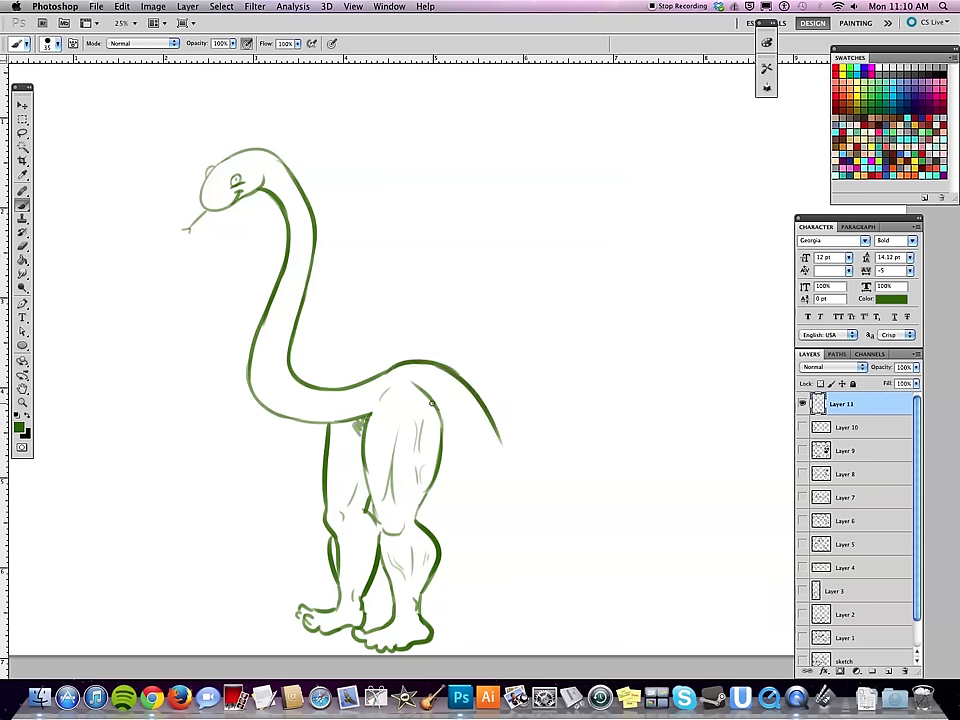
{"action": "left_click_drag", "start_coordinate": [412, 378], "coordinate": [487, 530]}
{"action": "mouse_move", "coordinate": [499, 458]}
{"action": "left_mouse_down"}
{"action": "mouse_move", "coordinate": [500, 556]}
{"action": "mouse_move", "coordinate": [525, 578]}
{"action": "mouse_move", "coordinate": [543, 573]}
{"action": "left_mouse_up"}
{"action": "key", "text": "bracketright"}
{"action": "key", "text": "bracketright"}
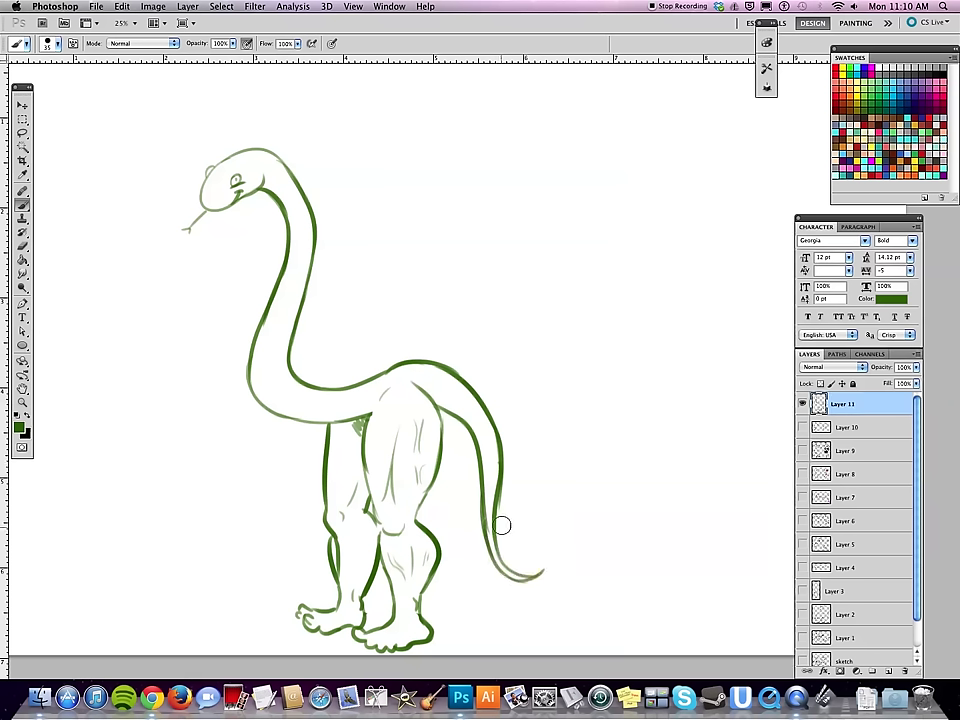
{"action": "left_click_drag", "start_coordinate": [489, 469], "coordinate": [485, 524]}
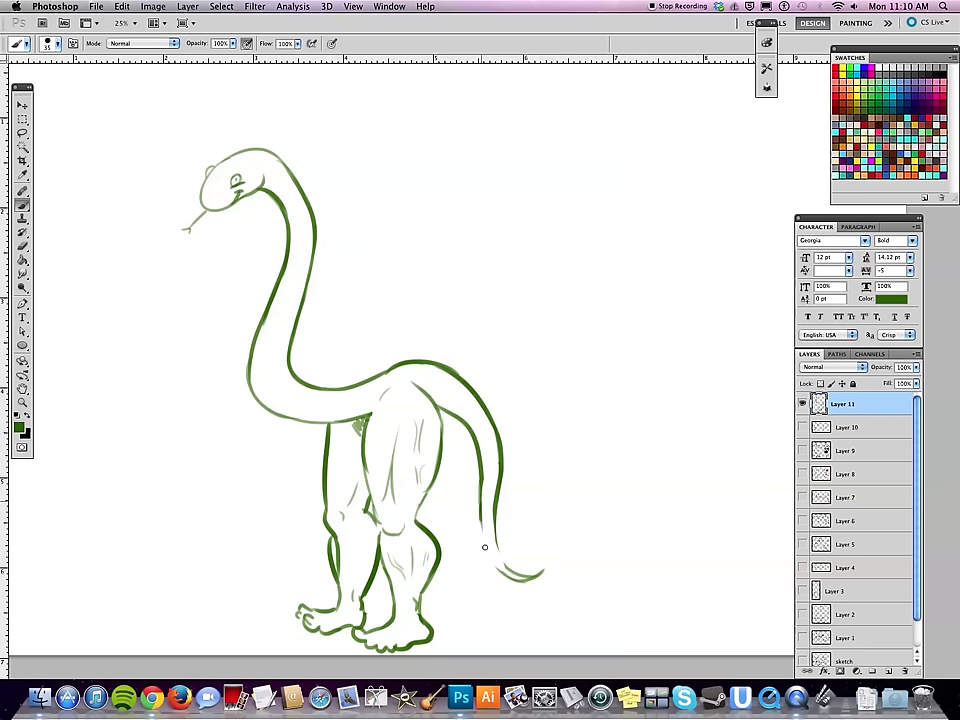
{"action": "mouse_move", "coordinate": [484, 540]}
{"action": "left_mouse_down"}
{"action": "mouse_move", "coordinate": [504, 575]}
{"action": "mouse_move", "coordinate": [498, 463]}
{"action": "left_mouse_up"}
{"action": "key", "text": "bracketright"}
{"action": "key", "text": "bracketright"}
{"action": "key", "text": "bracketright"}
{"action": "key", "text": "bracketleft"}
{"action": "key", "text": "bracketleft"}
{"action": "key", "text": "bracketleft"}
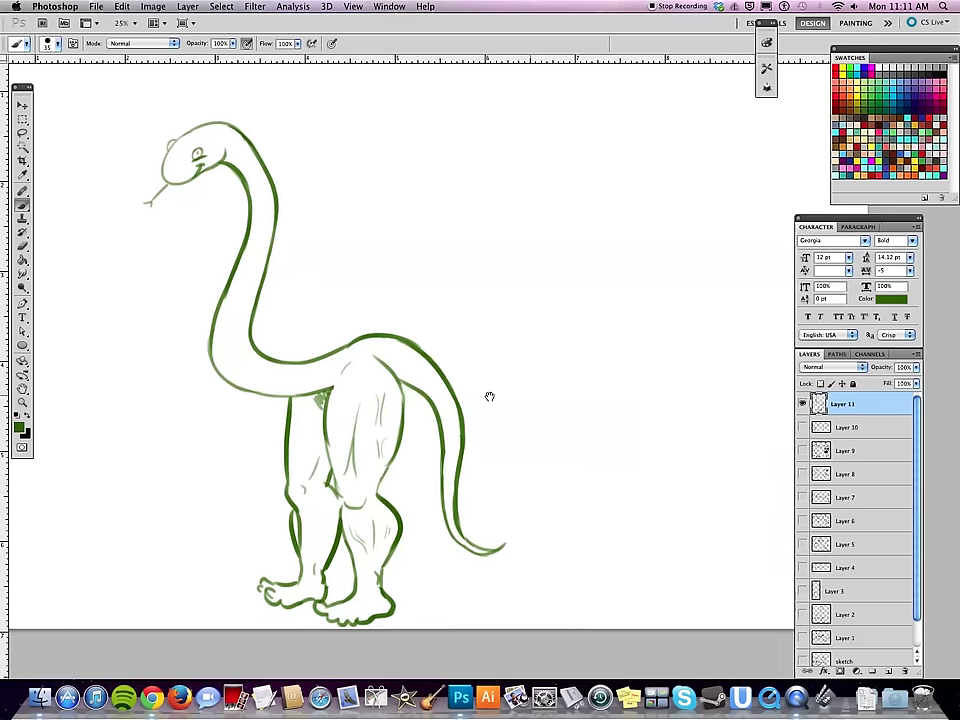
Step: Shift the first snake sketch left on the canvas and check it at several zooms
{"action": "key", "text": "ctrl+minus"}
{"action": "key", "text": "v"}
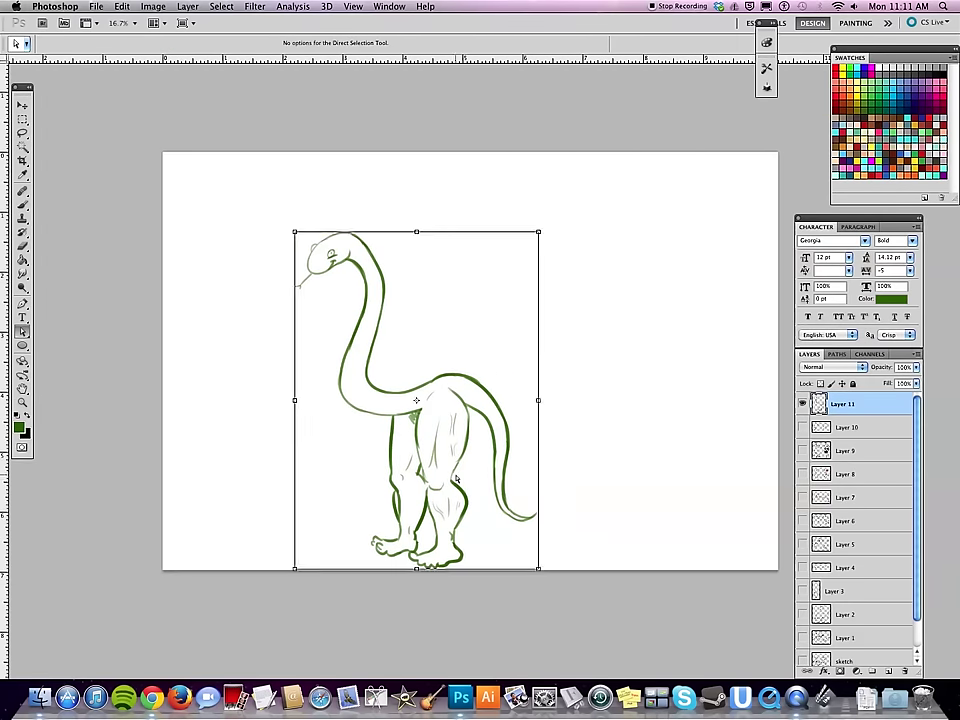
{"action": "left_click_drag", "start_coordinate": [431, 430], "coordinate": [311, 416]}
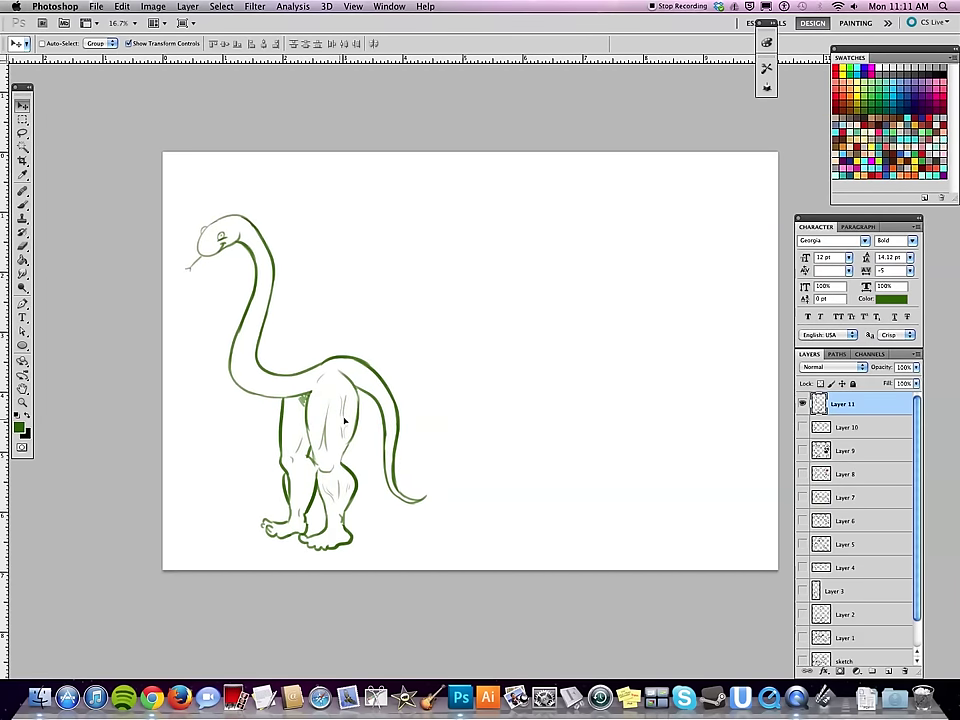
{"action": "key", "text": "z"}
{"action": "left_click", "coordinate": [354, 440]}
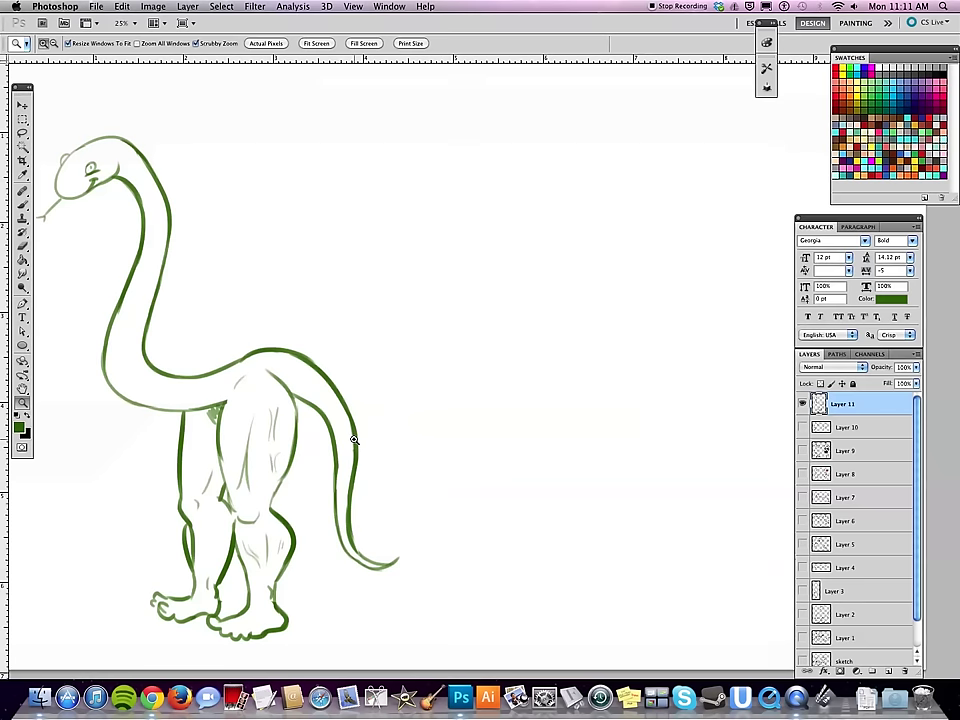
{"action": "left_click_drag", "start_coordinate": [554, 442], "coordinate": [431, 435]}
{"action": "left_click", "coordinate": [466, 428], "text": "alt"}
{"action": "scroll", "coordinate": [430, 486], "scroll_direction": "right", "scroll_amount": 3}
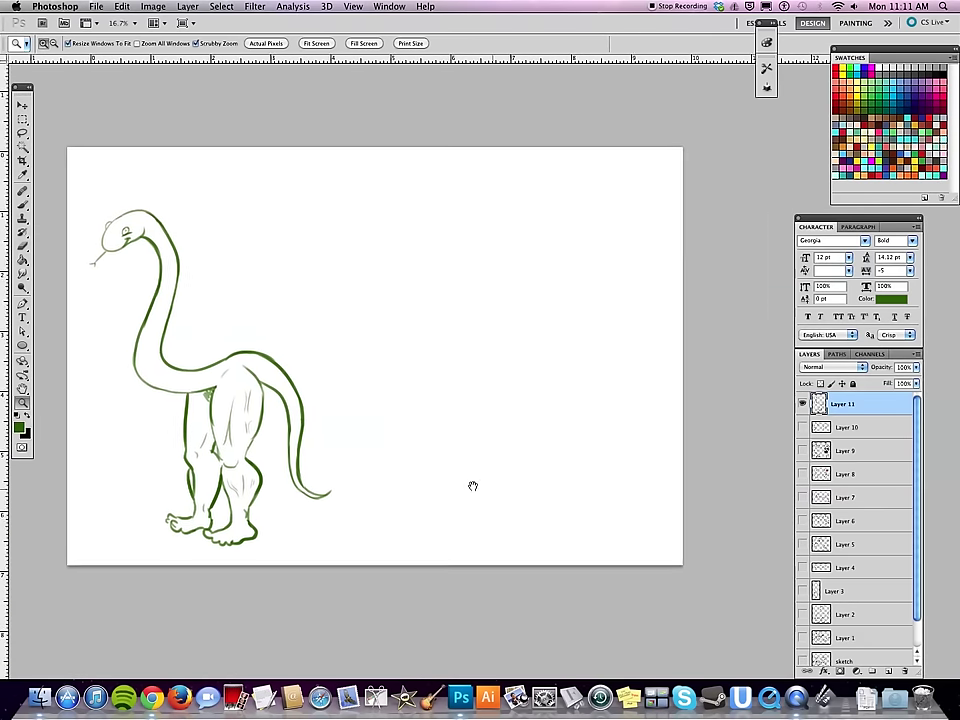
Step: Start the second snake's coil, erasing and redrawing its bottom loop
{"action": "key", "text": "b"}
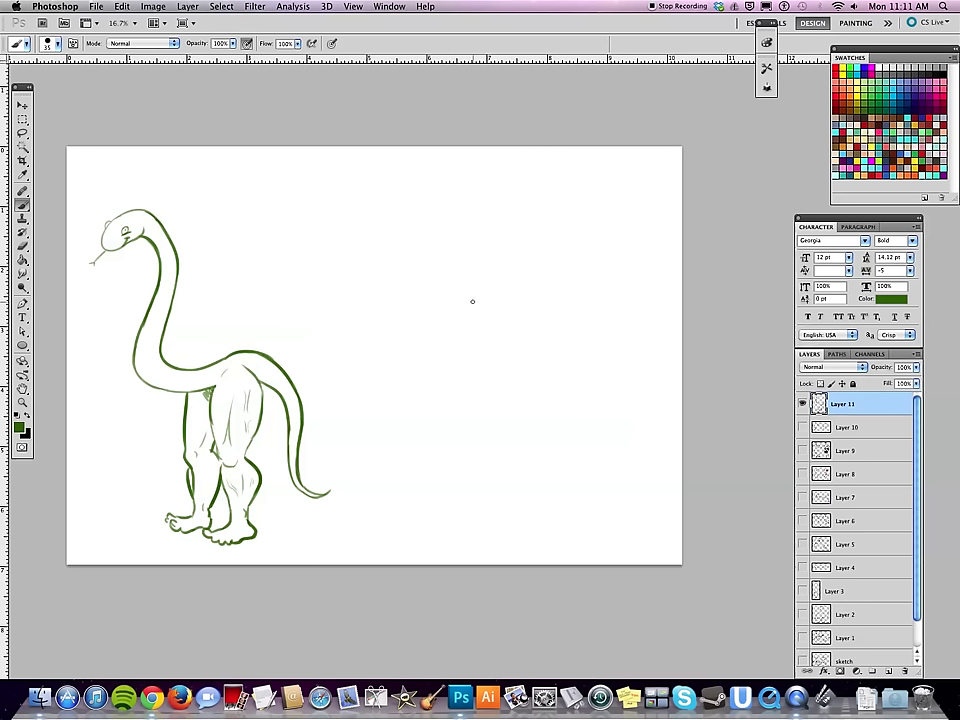
{"action": "mouse_move", "coordinate": [455, 250]}
{"action": "left_mouse_down"}
{"action": "mouse_move", "coordinate": [501, 278]}
{"action": "mouse_move", "coordinate": [498, 298]}
{"action": "left_mouse_up"}
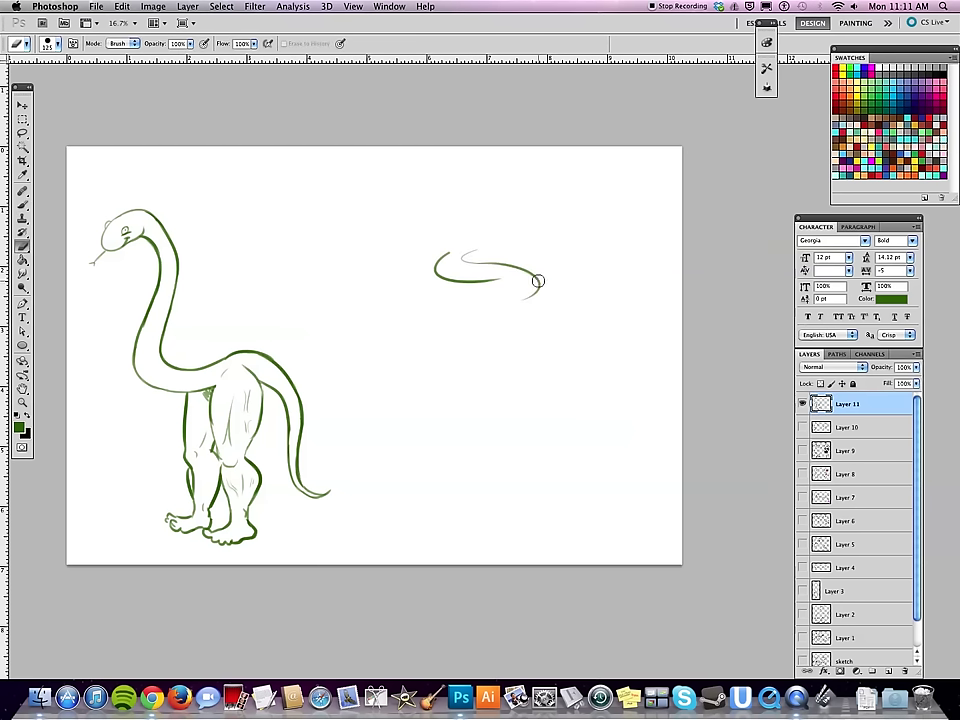
{"action": "key", "text": "b"}
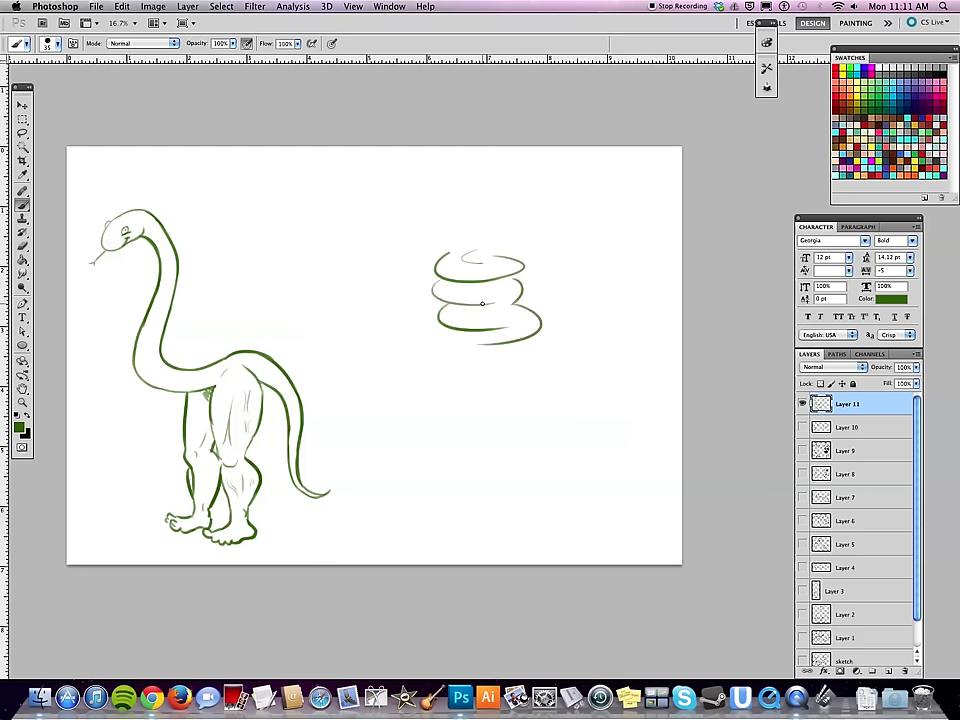
{"action": "key", "text": "e"}
{"action": "left_click_drag", "start_coordinate": [535, 322], "coordinate": [493, 345]}
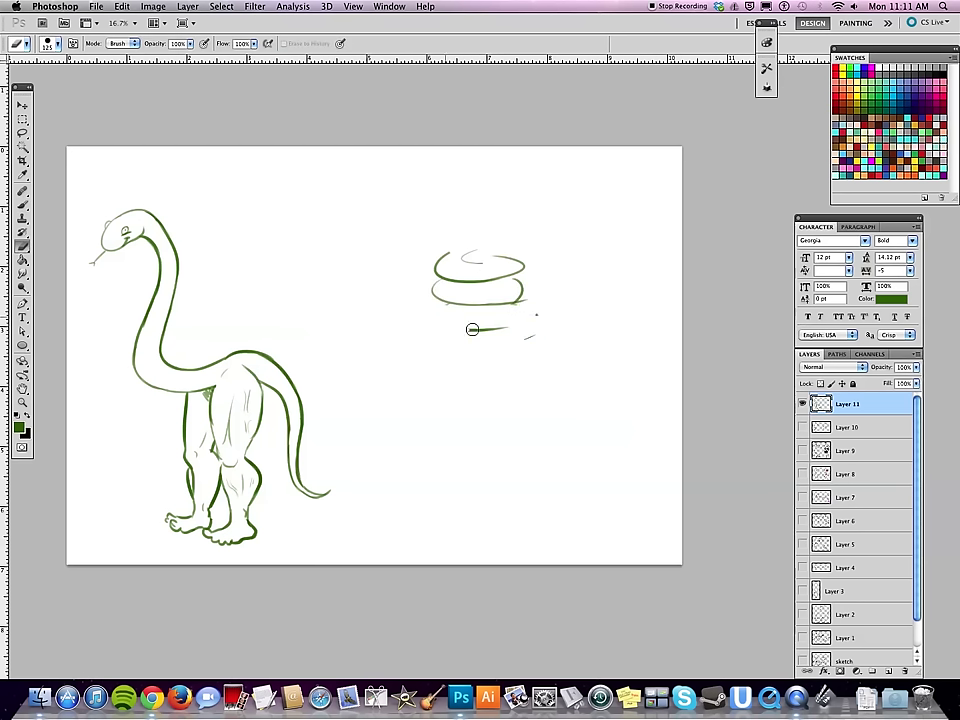
{"action": "key", "text": "b"}
{"action": "mouse_move", "coordinate": [435, 300]}
{"action": "left_mouse_down"}
{"action": "mouse_move", "coordinate": [519, 326]}
{"action": "mouse_move", "coordinate": [512, 304]}
{"action": "mouse_move", "coordinate": [435, 342]}
{"action": "left_mouse_up"}
{"action": "key", "text": "e"}
{"action": "key", "text": "b"}
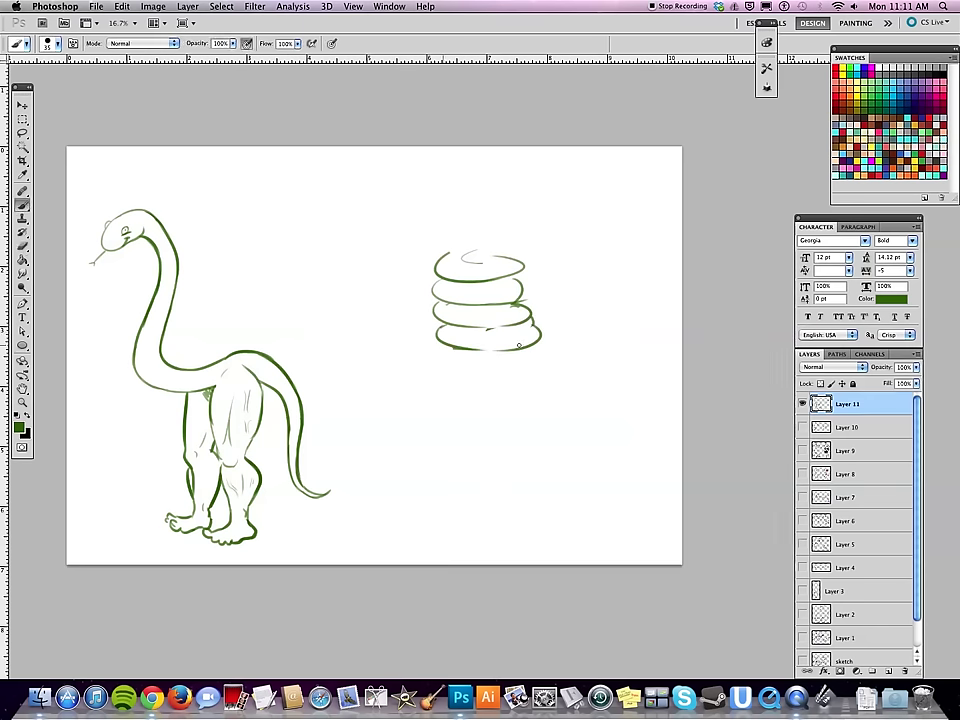
Step: Curl the body up from the top coil and redraw the top-left coil arc
{"action": "key", "text": "z"}
{"action": "left_click", "coordinate": [367, 314]}
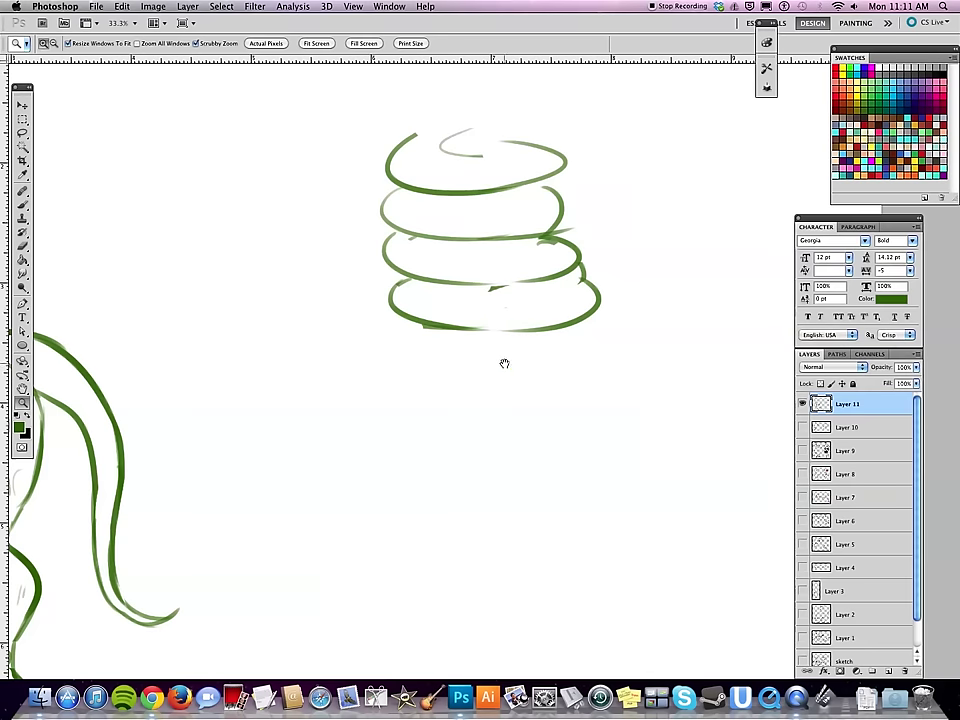
{"action": "scroll", "coordinate": [470, 390], "scroll_direction": "up", "scroll_amount": 3}
{"action": "key", "text": "b"}
{"action": "left_click_drag", "start_coordinate": [429, 287], "coordinate": [452, 226]}
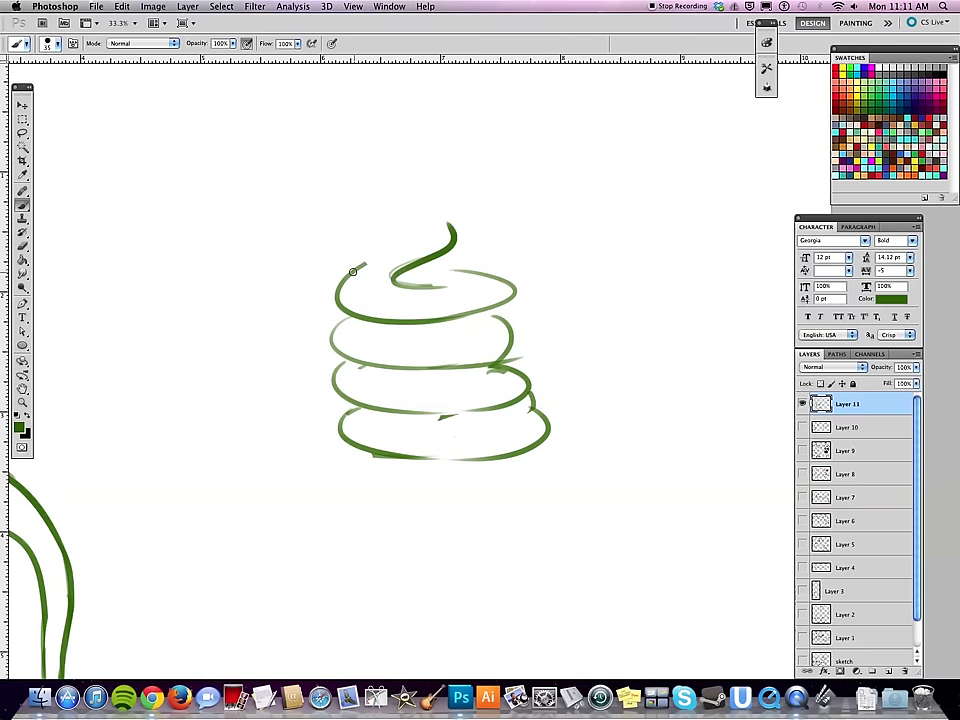
{"action": "left_click_drag", "start_coordinate": [352, 271], "coordinate": [400, 255]}
{"action": "key", "text": "ctrl+z"}
{"action": "left_click_drag", "start_coordinate": [340, 298], "coordinate": [388, 244]}
Step: Draw the neck arching up from the coils, then sketch the head top and jaw line
{"action": "left_click_drag", "start_coordinate": [455, 238], "coordinate": [383, 156]}
{"action": "mouse_move", "coordinate": [418, 266]}
{"action": "left_mouse_down"}
{"action": "mouse_move", "coordinate": [512, 288]}
{"action": "mouse_move", "coordinate": [447, 313]}
{"action": "left_mouse_up"}
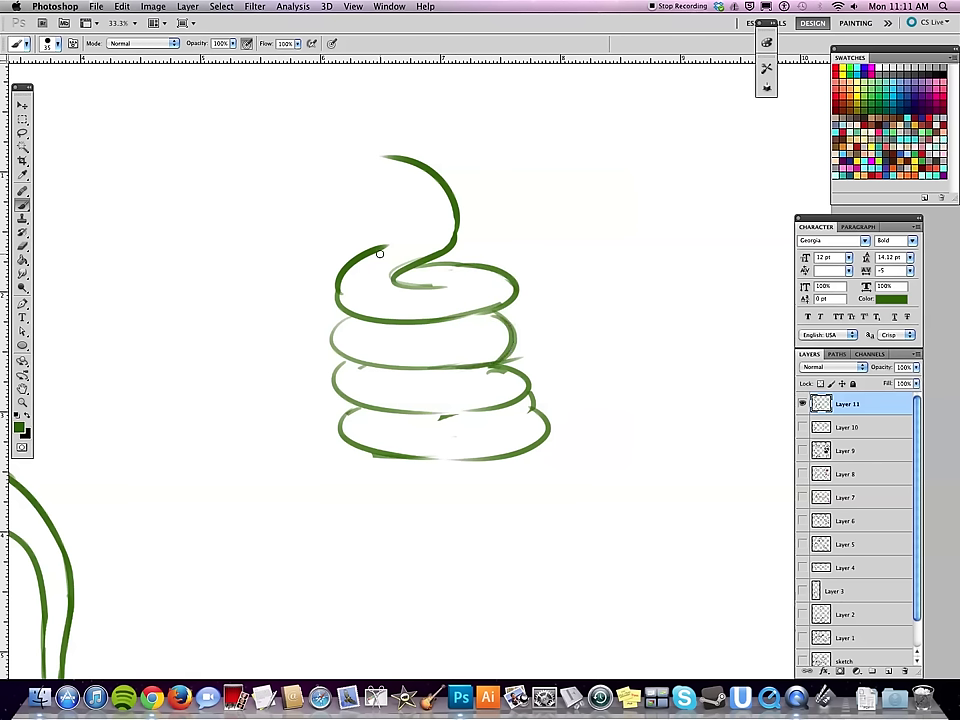
{"action": "key", "text": "ctrl+z"}
{"action": "left_click_drag", "start_coordinate": [417, 123], "coordinate": [455, 235]}
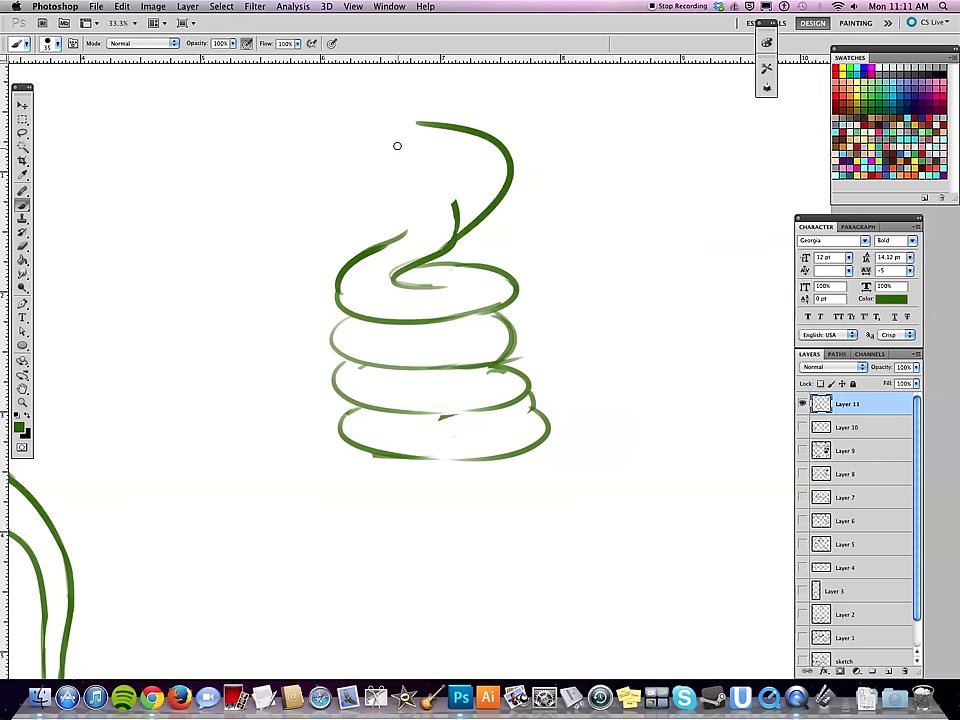
{"action": "mouse_move", "coordinate": [412, 122]}
{"action": "left_mouse_down"}
{"action": "mouse_move", "coordinate": [332, 124]}
{"action": "mouse_move", "coordinate": [411, 122]}
{"action": "left_mouse_up"}
{"action": "key", "text": "ctrl+z"}
{"action": "key", "text": "ctrl+z"}
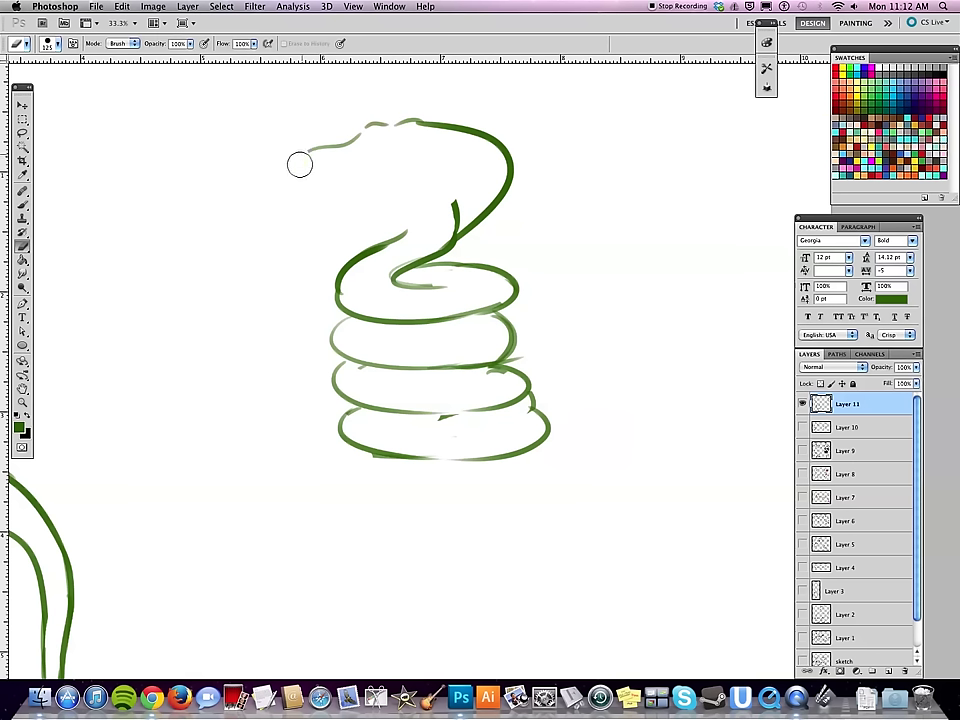
{"action": "mouse_move", "coordinate": [306, 148]}
{"action": "left_mouse_down"}
{"action": "mouse_move", "coordinate": [327, 148]}
{"action": "mouse_move", "coordinate": [330, 171]}
{"action": "mouse_move", "coordinate": [426, 181]}
{"action": "left_mouse_up"}
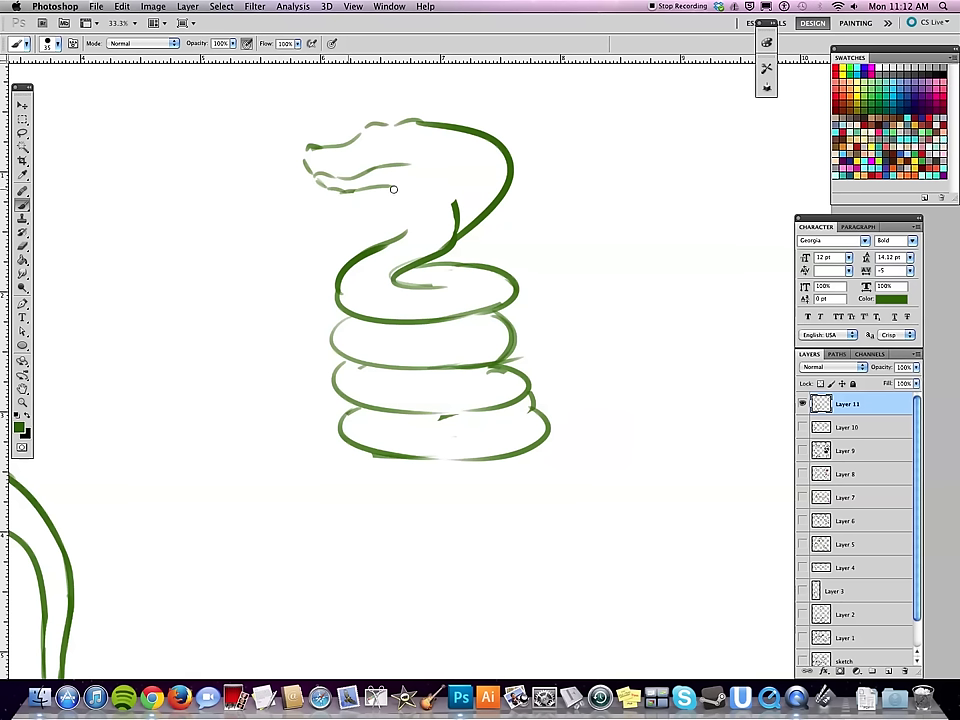
{"action": "left_click_drag", "start_coordinate": [353, 190], "coordinate": [396, 238]}
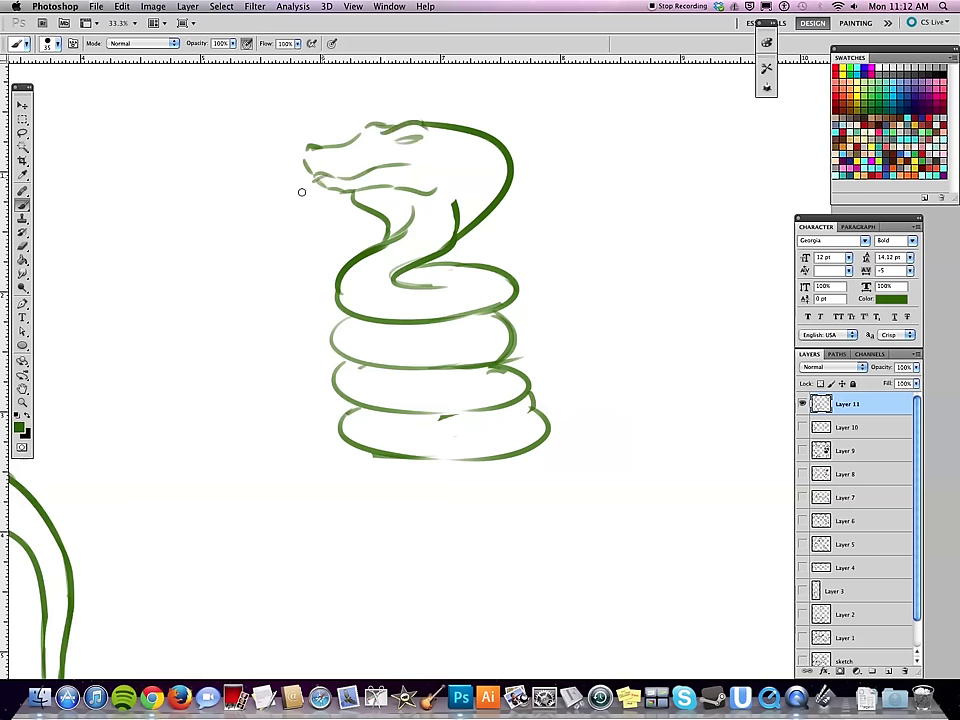
Step: Thicken the bottom coil and rework the top coil's right side as a loop
{"action": "left_click_drag", "start_coordinate": [551, 362], "coordinate": [489, 261]}
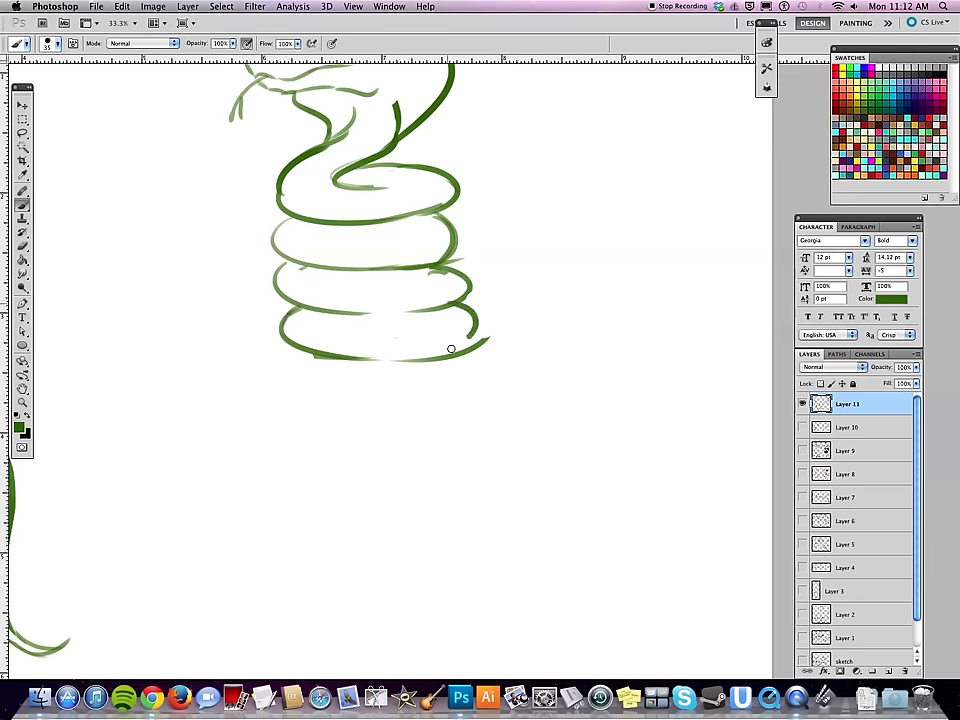
{"action": "key", "text": "ctrl+z"}
{"action": "mouse_move", "coordinate": [290, 320]}
{"action": "left_mouse_down"}
{"action": "mouse_move", "coordinate": [410, 311]}
{"action": "mouse_move", "coordinate": [336, 312]}
{"action": "left_mouse_up"}
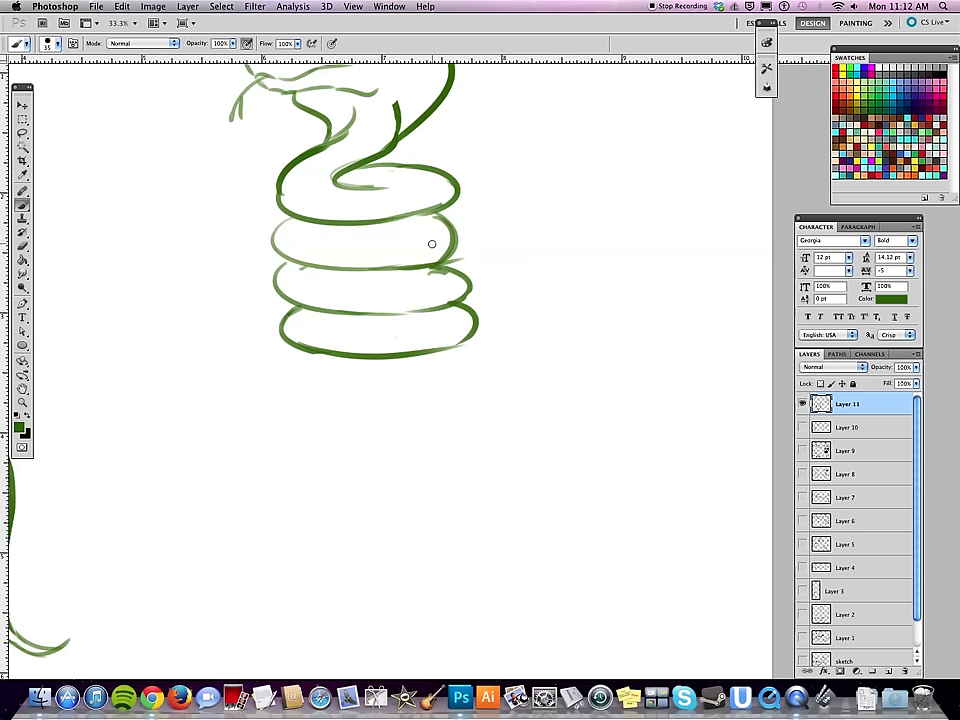
{"action": "key", "text": "e"}
{"action": "left_click_drag", "start_coordinate": [445, 172], "coordinate": [455, 212]}
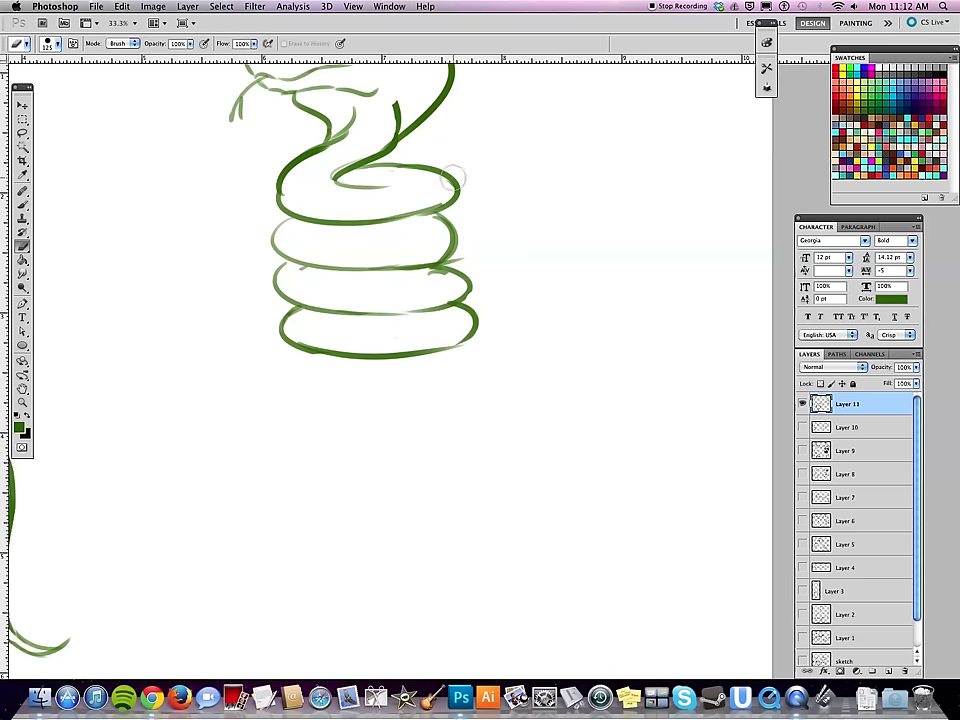
{"action": "key", "text": "b"}
{"action": "left_click_drag", "start_coordinate": [440, 170], "coordinate": [405, 214]}
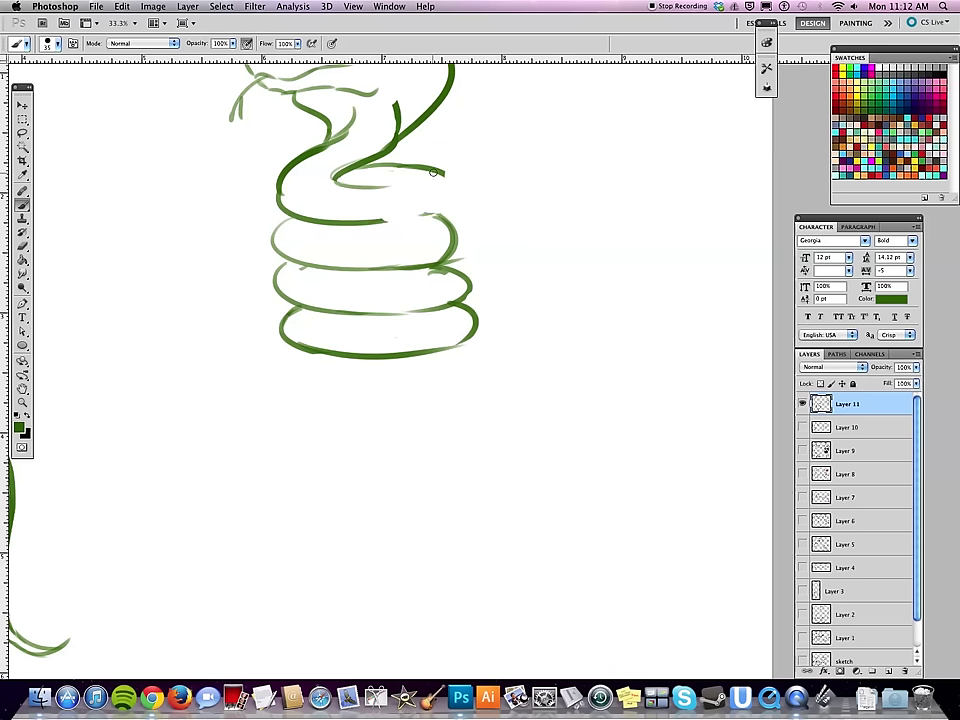
Step: Darken the line along the snake's snout
{"action": "key", "text": "e"}
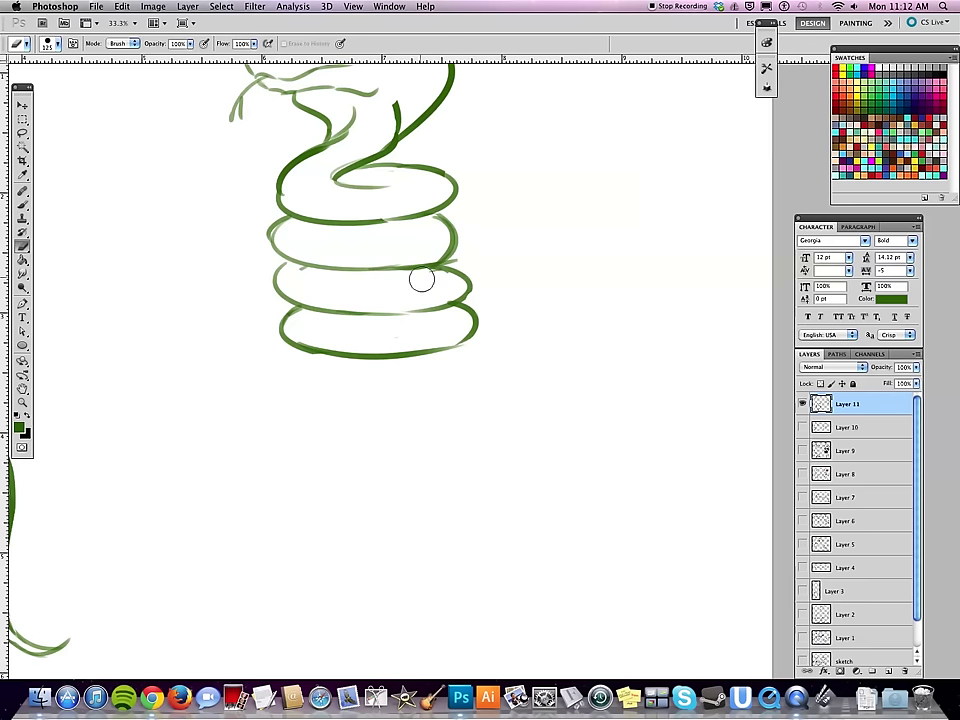
{"action": "key", "text": "b"}
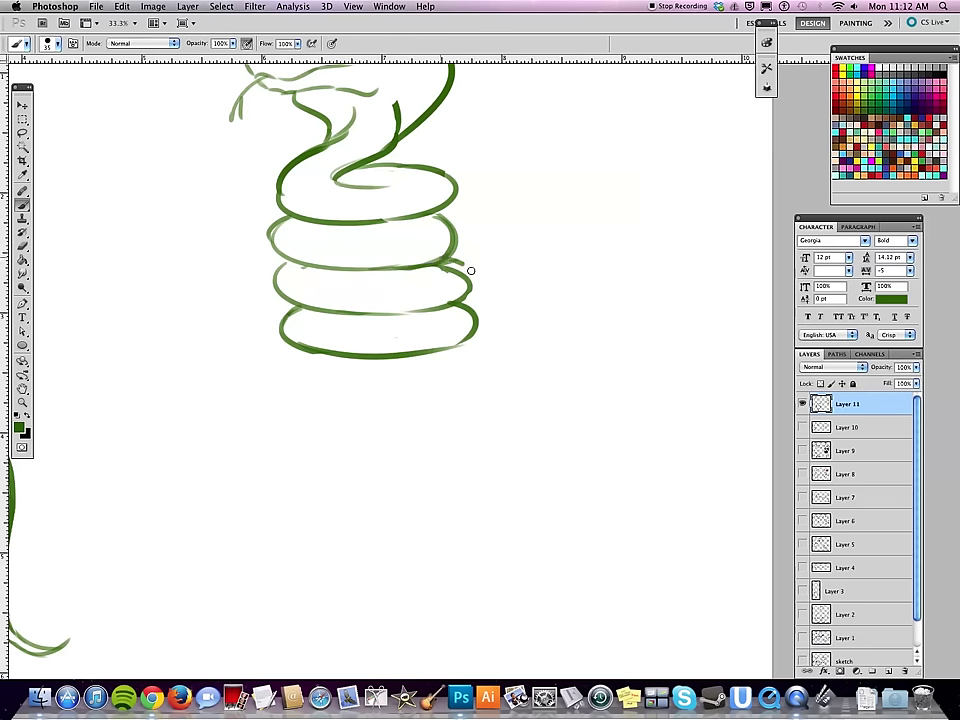
{"action": "left_click_drag", "start_coordinate": [513, 321], "coordinate": [481, 484]}
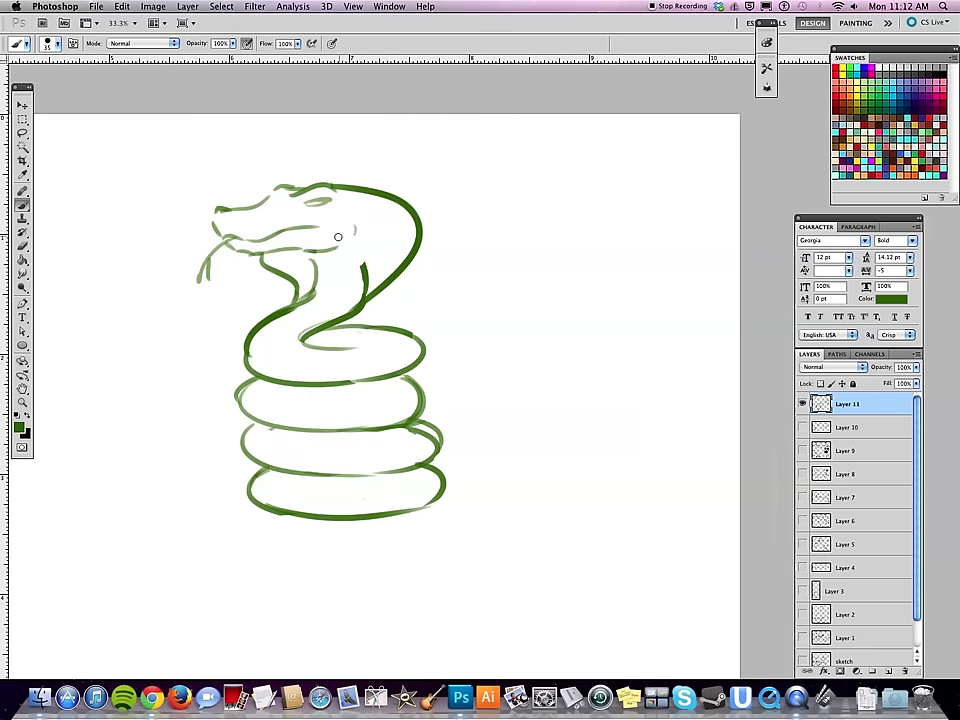
{"action": "left_click_drag", "start_coordinate": [473, 397], "coordinate": [514, 396]}
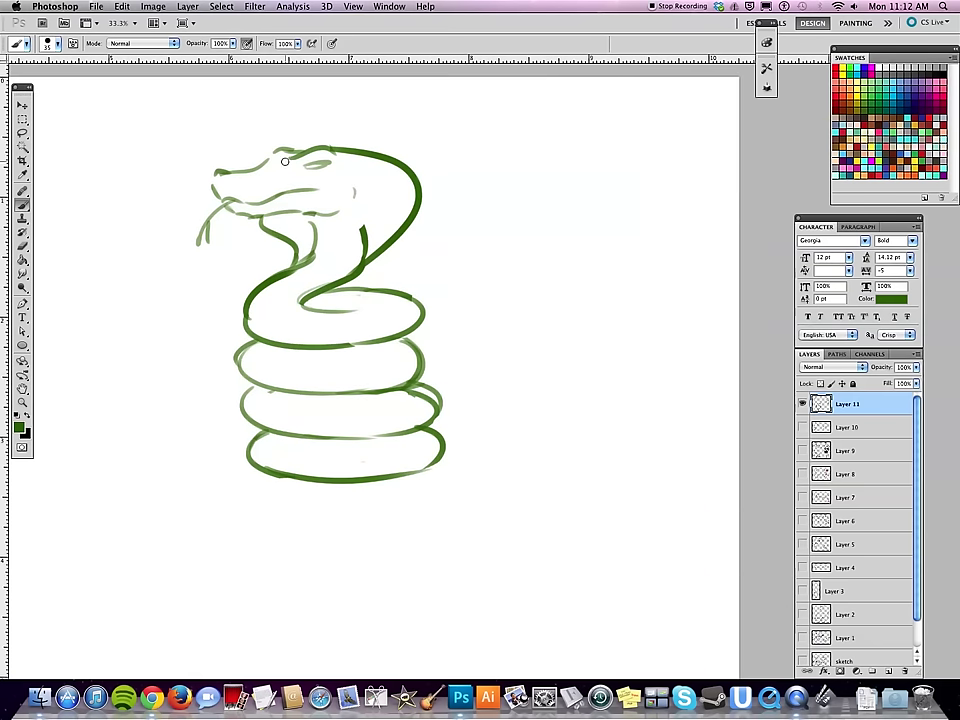
{"action": "left_click_drag", "start_coordinate": [232, 178], "coordinate": [214, 176]}
{"action": "left_click_drag", "start_coordinate": [482, 423], "coordinate": [452, 305]}
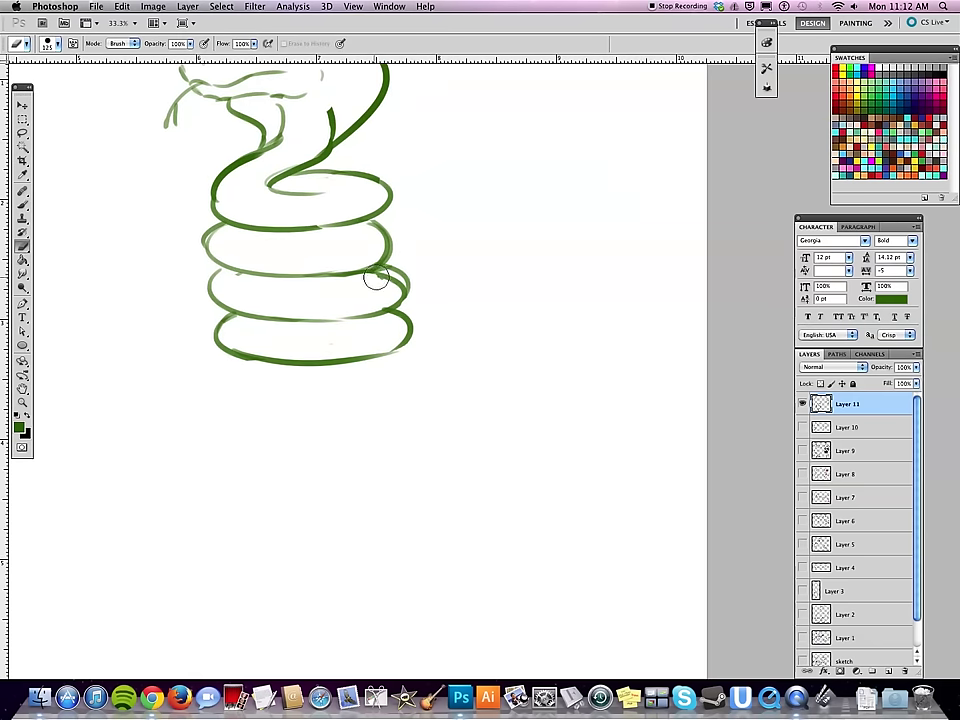
Step: Try the first leg lines below the coils, undoing and erasing failed strokes
{"action": "left_click_drag", "start_coordinate": [371, 420], "coordinate": [381, 328]}
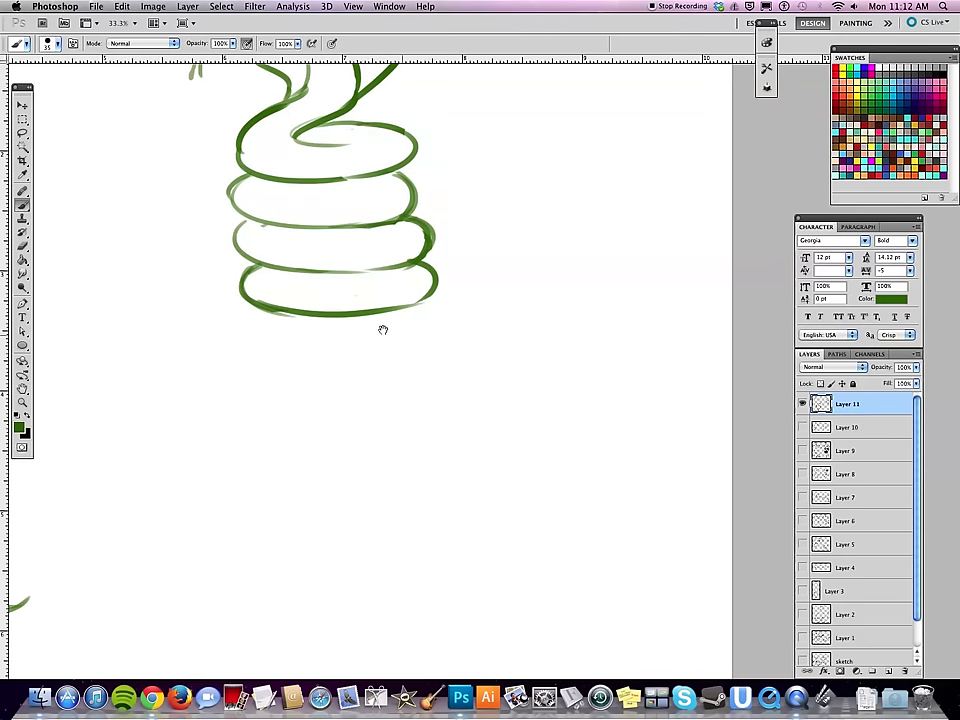
{"action": "left_click_drag", "start_coordinate": [250, 305], "coordinate": [272, 396]}
{"action": "key", "text": "ctrl+z"}
{"action": "key", "text": "e"}
{"action": "mouse_move", "coordinate": [372, 314]}
{"action": "left_mouse_down"}
{"action": "mouse_move", "coordinate": [396, 308]}
{"action": "mouse_move", "coordinate": [360, 396]}
{"action": "left_mouse_up"}
{"action": "key", "text": "b"}
{"action": "key", "text": "ctrl+z"}
{"action": "left_click_drag", "start_coordinate": [341, 298], "coordinate": [360, 420]}
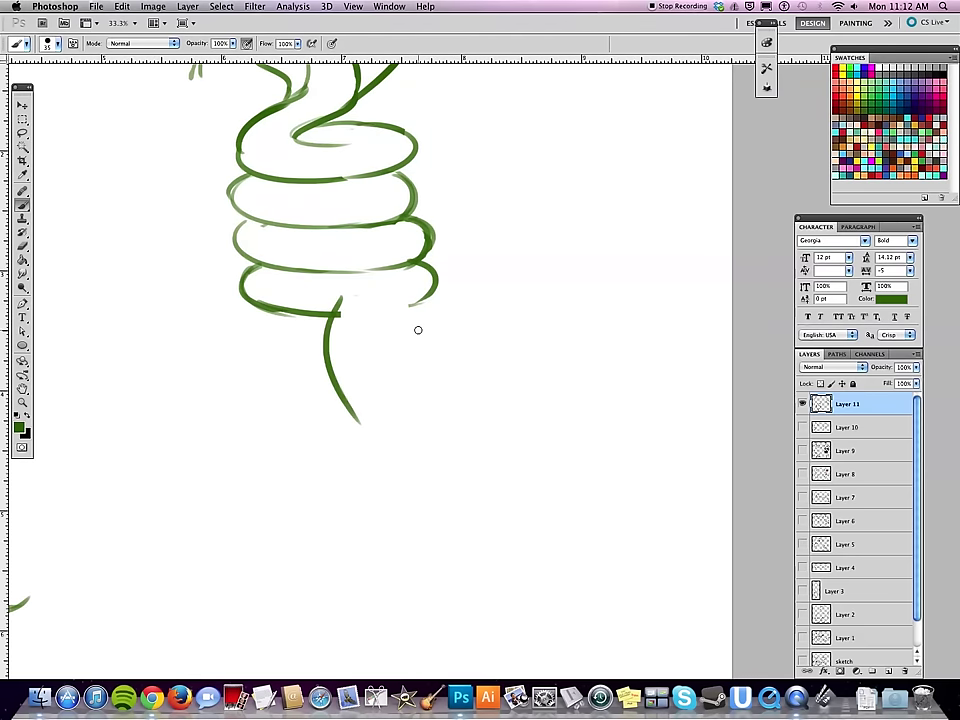
{"action": "key", "text": "e"}
{"action": "key", "text": "ctrl+z"}
{"action": "key", "text": "b"}
{"action": "mouse_move", "coordinate": [336, 312]}
{"action": "left_mouse_down"}
{"action": "mouse_move", "coordinate": [369, 400]}
{"action": "mouse_move", "coordinate": [357, 393]}
{"action": "left_mouse_up"}
{"action": "key", "text": "ctrl+z"}
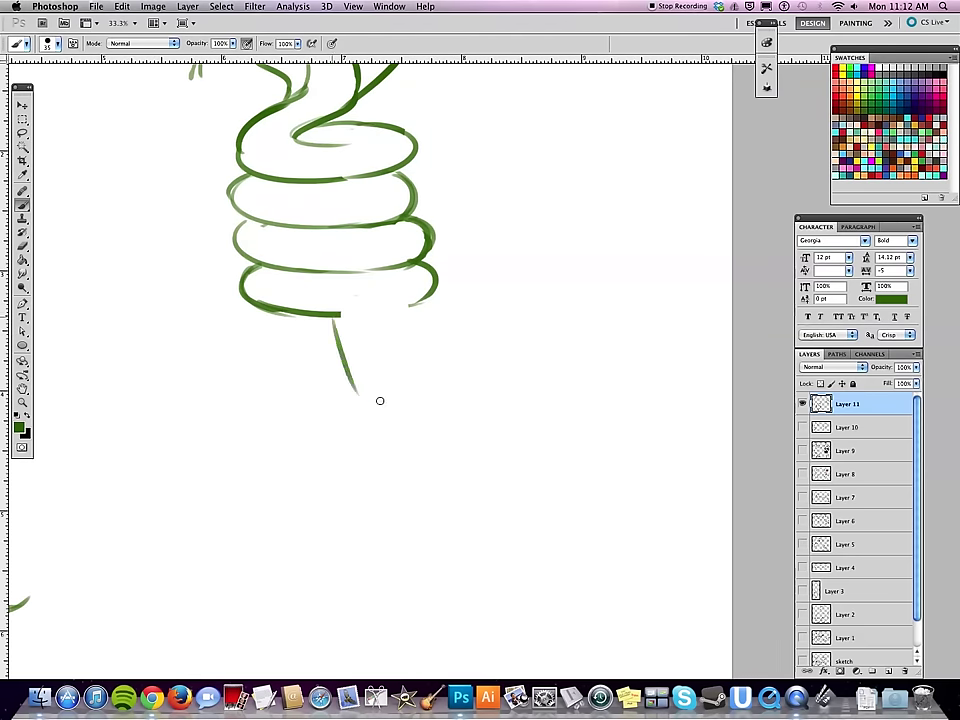
{"action": "key", "text": "e"}
Step: Draw leg lines down from the coils, redrawing the left leg outline thinner
{"action": "key", "text": "b"}
{"action": "left_click_drag", "start_coordinate": [430, 270], "coordinate": [442, 372]}
{"action": "key", "text": "e"}
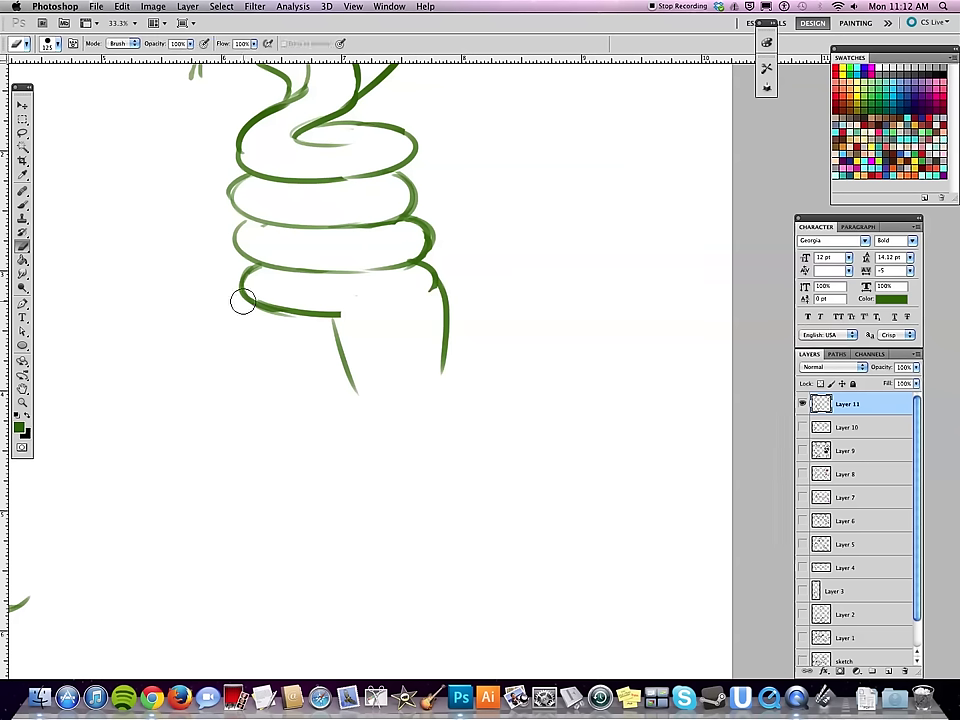
{"action": "key", "text": "b"}
{"action": "left_click_drag", "start_coordinate": [238, 294], "coordinate": [252, 403]}
{"action": "key", "text": "e"}
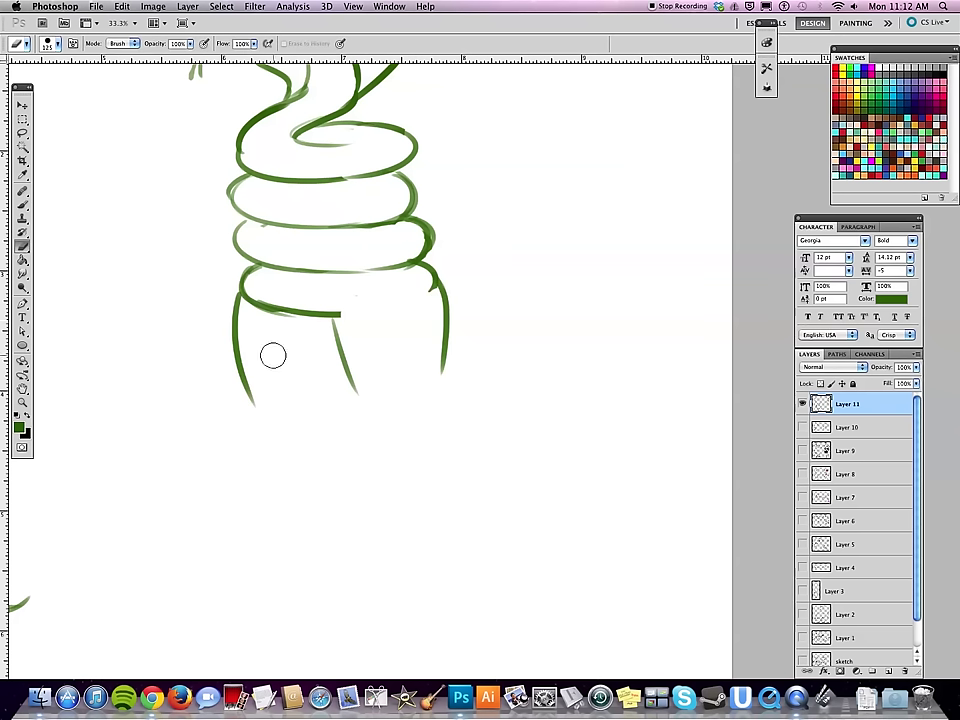
{"action": "left_click_drag", "start_coordinate": [242, 314], "coordinate": [298, 316]}
{"action": "key", "text": "b"}
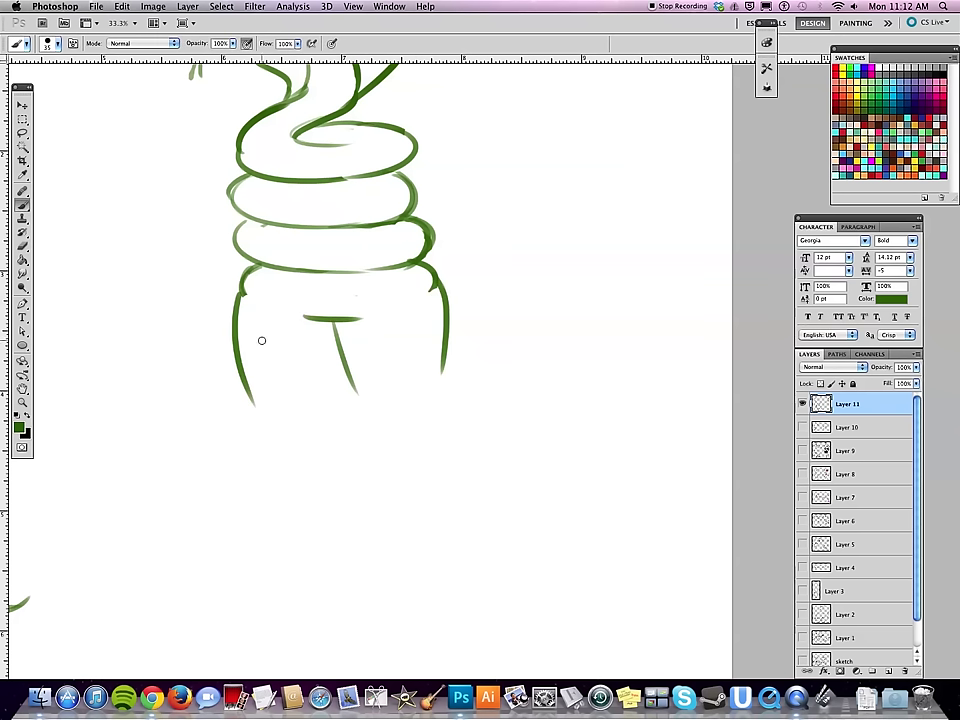
{"action": "key", "text": "e"}
{"action": "mouse_move", "coordinate": [238, 292]}
{"action": "left_mouse_down"}
{"action": "mouse_move", "coordinate": [232, 358]}
{"action": "mouse_move", "coordinate": [252, 405]}
{"action": "left_mouse_up"}
{"action": "key", "text": "b"}
{"action": "left_click_drag", "start_coordinate": [235, 292], "coordinate": [252, 402]}
Step: Add the left leg's inner line, knee marks on both legs, and the left calf outline
{"action": "left_click_drag", "start_coordinate": [330, 325], "coordinate": [310, 397]}
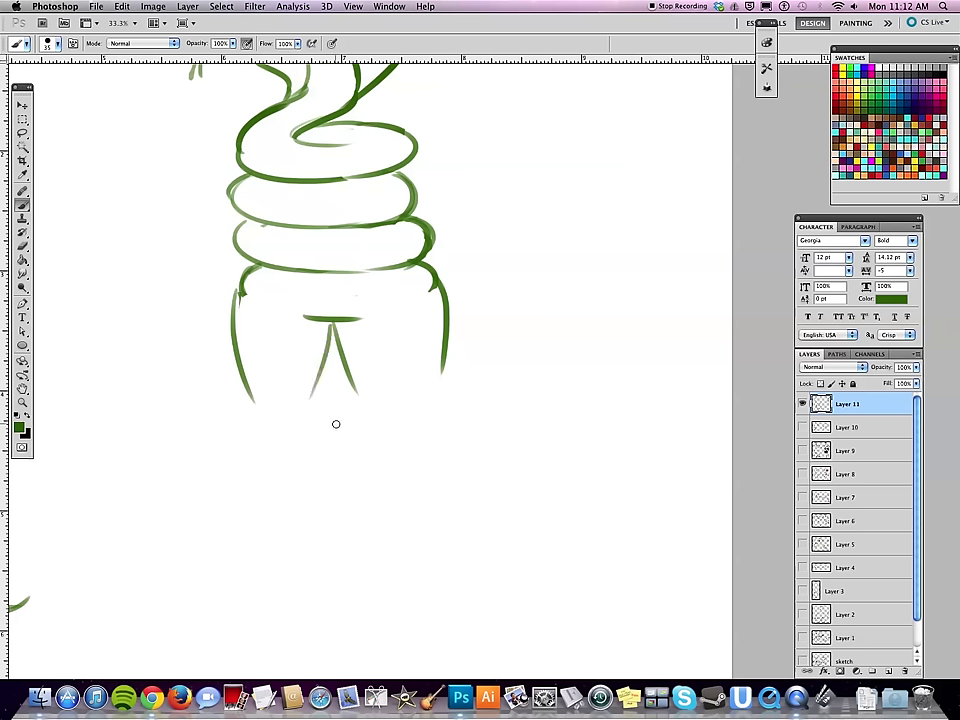
{"action": "left_click_drag", "start_coordinate": [252, 398], "coordinate": [283, 429]}
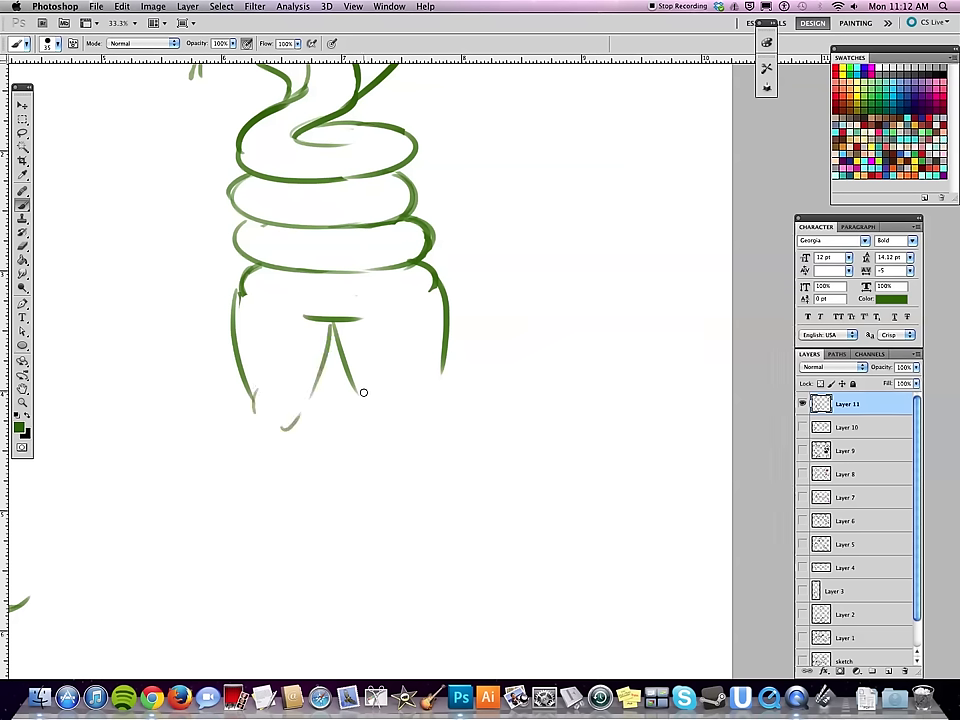
{"action": "left_click_drag", "start_coordinate": [372, 398], "coordinate": [390, 425]}
{"action": "left_click_drag", "start_coordinate": [247, 395], "coordinate": [270, 491]}
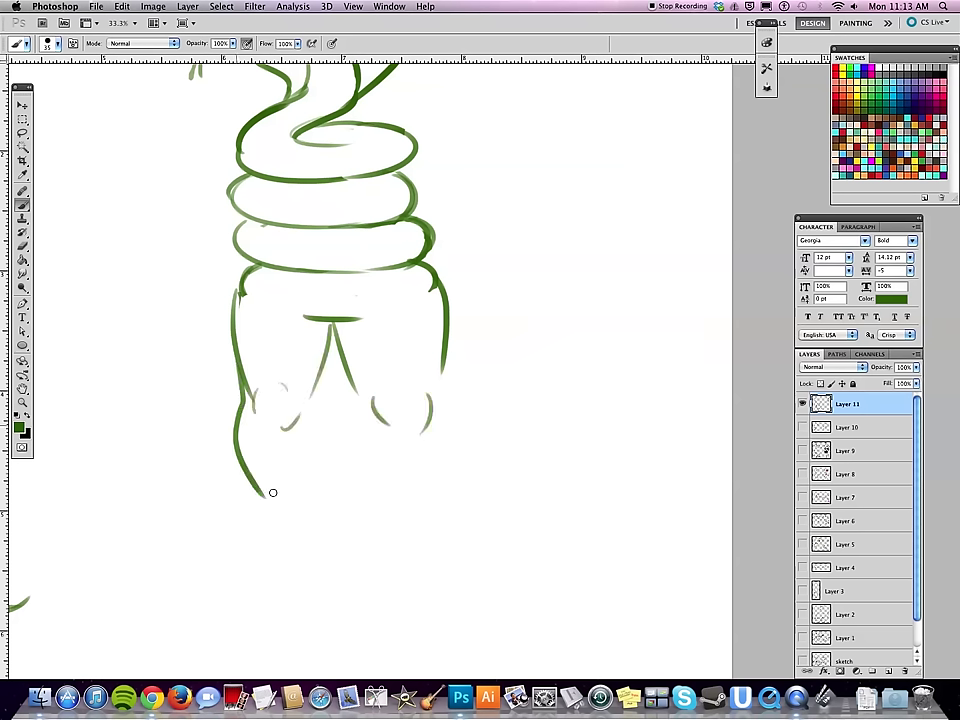
{"action": "key", "text": "ctrl+z"}
{"action": "left_click_drag", "start_coordinate": [247, 395], "coordinate": [268, 512]}
{"action": "left_click_drag", "start_coordinate": [306, 400], "coordinate": [283, 518]}
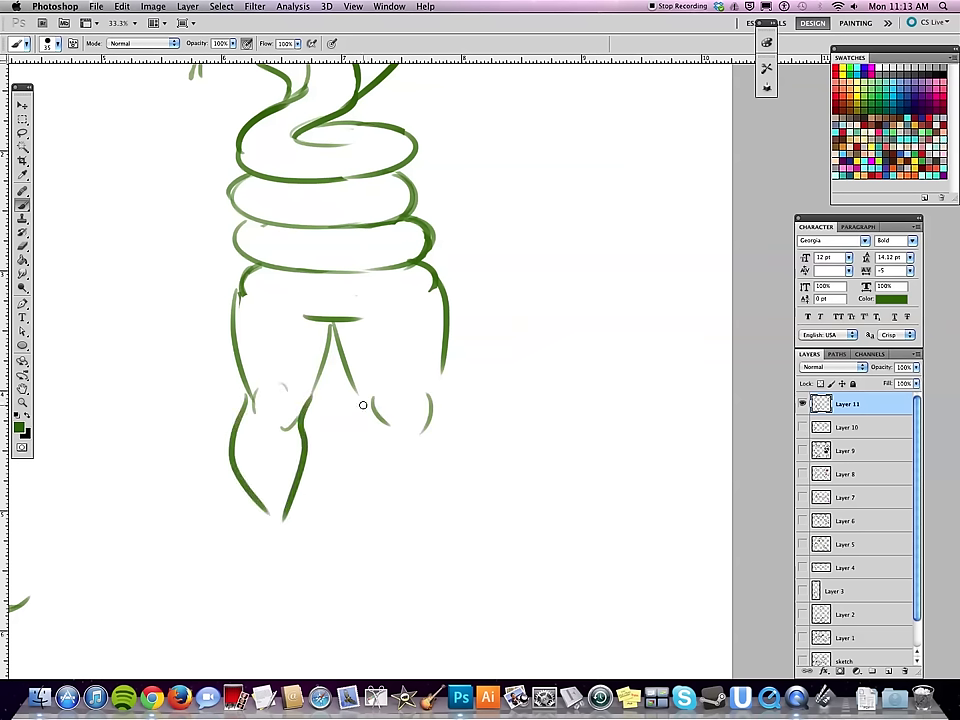
Step: Extend the right leg's inner and outer lines and the left leg toward the ankle
{"action": "left_click_drag", "start_coordinate": [360, 439], "coordinate": [393, 530]}
{"action": "key", "text": "e"}
{"action": "key", "text": "b"}
{"action": "mouse_move", "coordinate": [443, 392]}
{"action": "left_mouse_down"}
{"action": "mouse_move", "coordinate": [419, 315]}
{"action": "mouse_move", "coordinate": [410, 558]}
{"action": "left_mouse_up"}
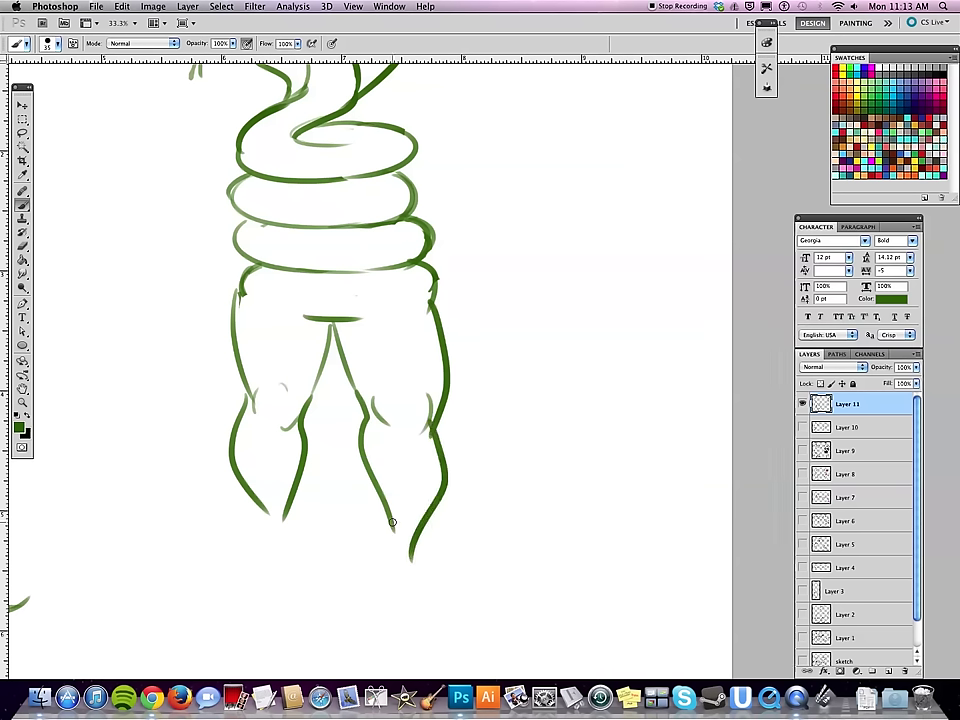
{"action": "mouse_move", "coordinate": [250, 493]}
{"action": "left_mouse_down"}
{"action": "mouse_move", "coordinate": [251, 550]}
{"action": "mouse_move", "coordinate": [251, 535]}
{"action": "left_mouse_up"}
{"action": "key", "text": "ctrl+z"}
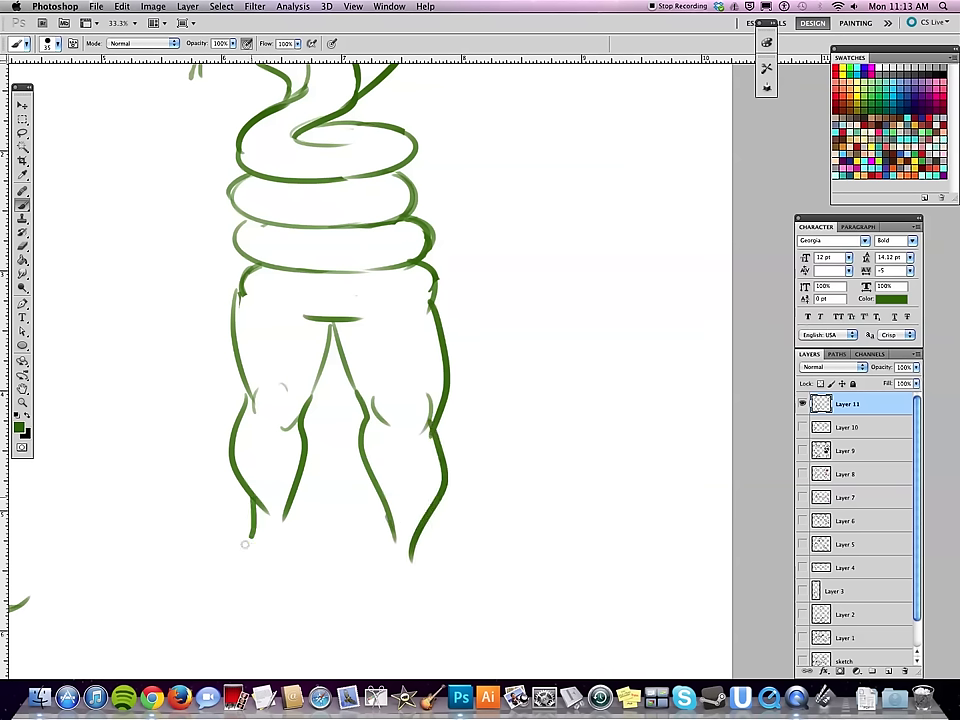
Step: Draw toed feet with heels at the bottom of both legs
{"action": "mouse_move", "coordinate": [240, 578]}
{"action": "left_mouse_down"}
{"action": "mouse_move", "coordinate": [286, 592]}
{"action": "mouse_move", "coordinate": [302, 567]}
{"action": "left_mouse_up"}
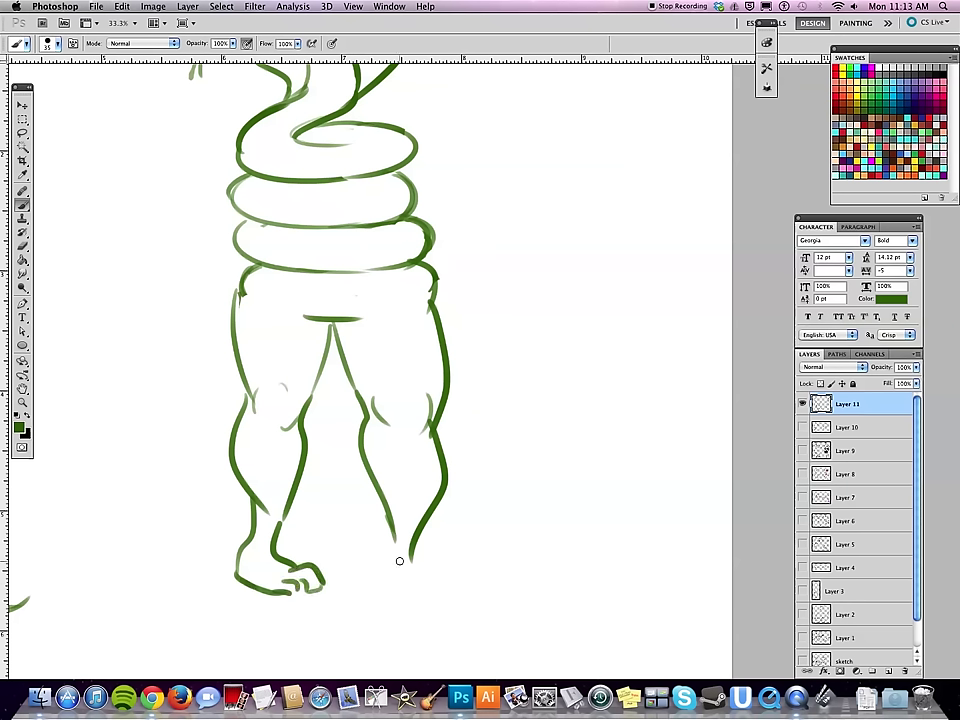
{"action": "key", "text": "ctrl+z"}
{"action": "left_click_drag", "start_coordinate": [392, 543], "coordinate": [360, 576]}
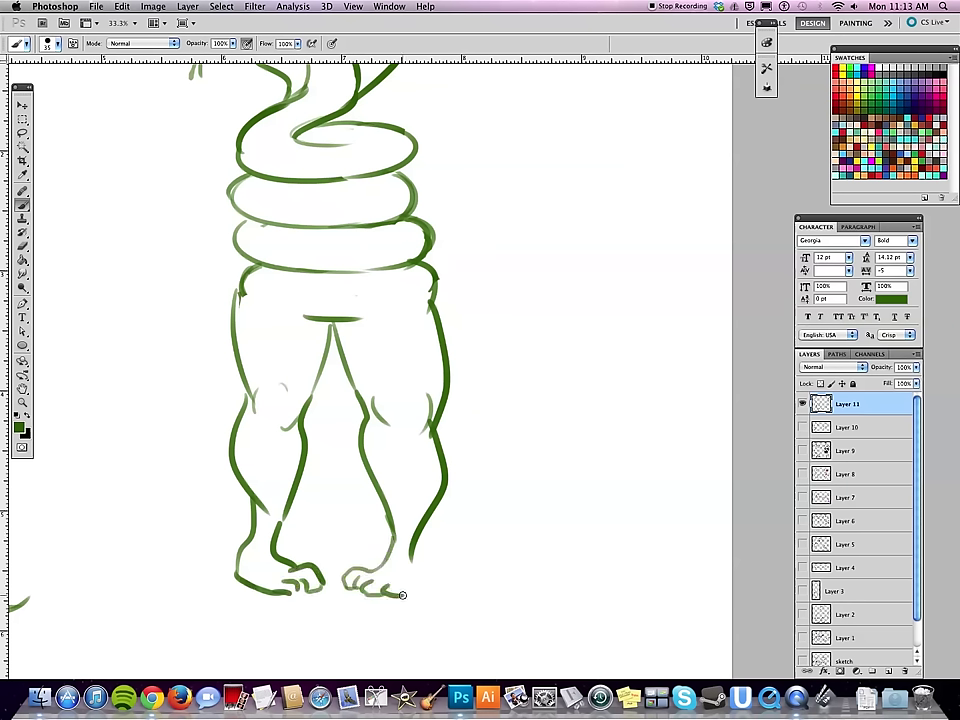
{"action": "left_click_drag", "start_coordinate": [412, 556], "coordinate": [404, 596]}
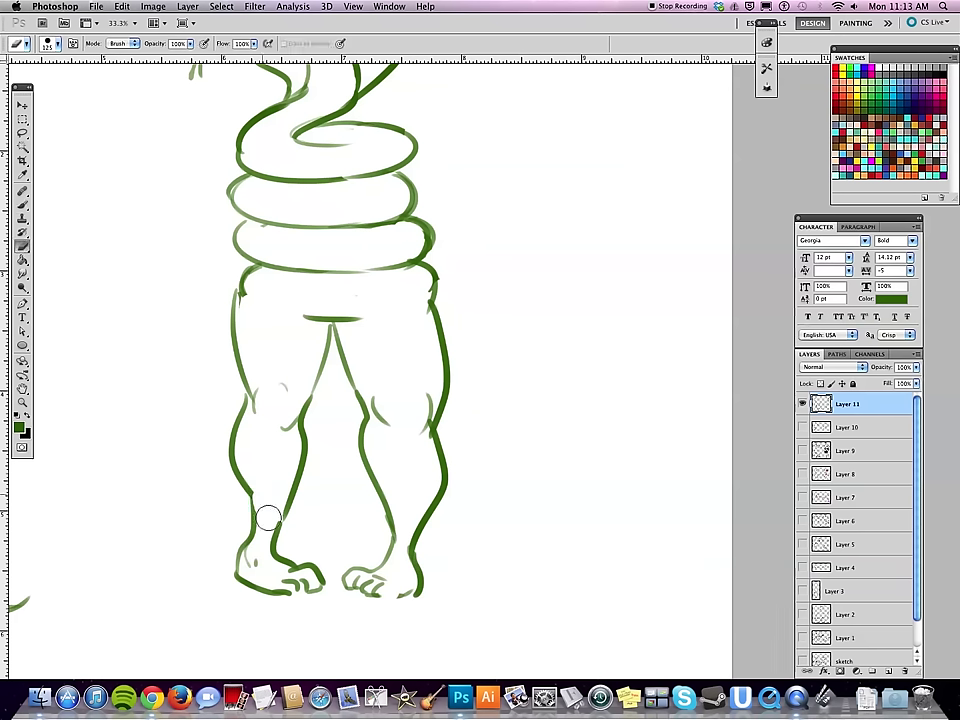
Step: Add a left kneecap curve, a waistline across the hips, and a right-hip coil bulge
{"action": "left_click_drag", "start_coordinate": [296, 408], "coordinate": [264, 401]}
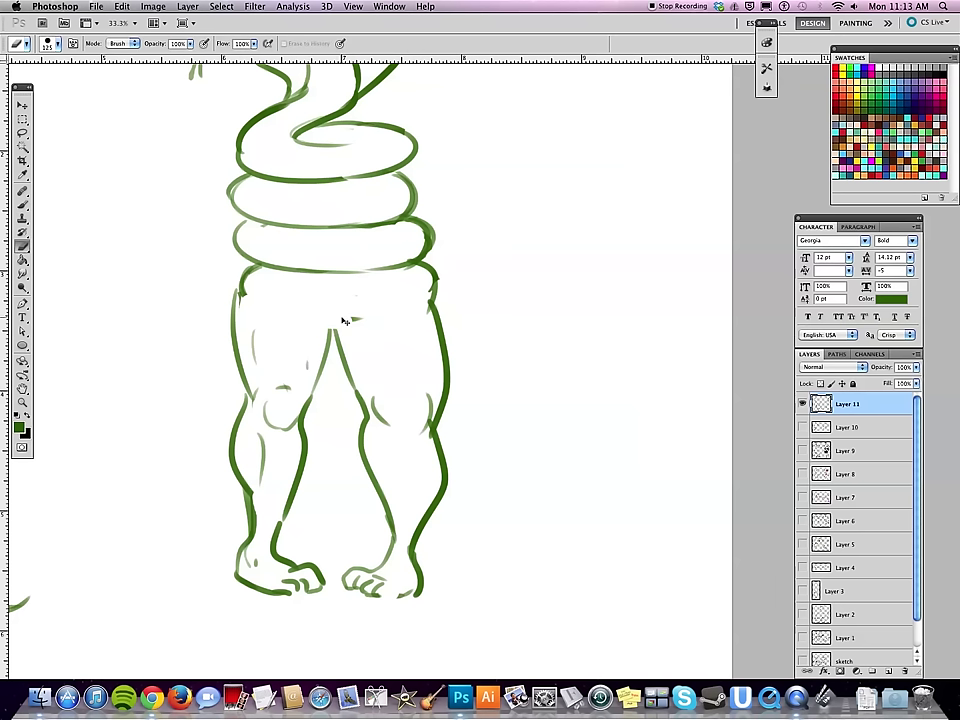
{"action": "mouse_move", "coordinate": [247, 262]}
{"action": "left_mouse_down"}
{"action": "mouse_move", "coordinate": [229, 292]}
{"action": "mouse_move", "coordinate": [430, 306]}
{"action": "left_mouse_up"}
{"action": "key", "text": "e"}
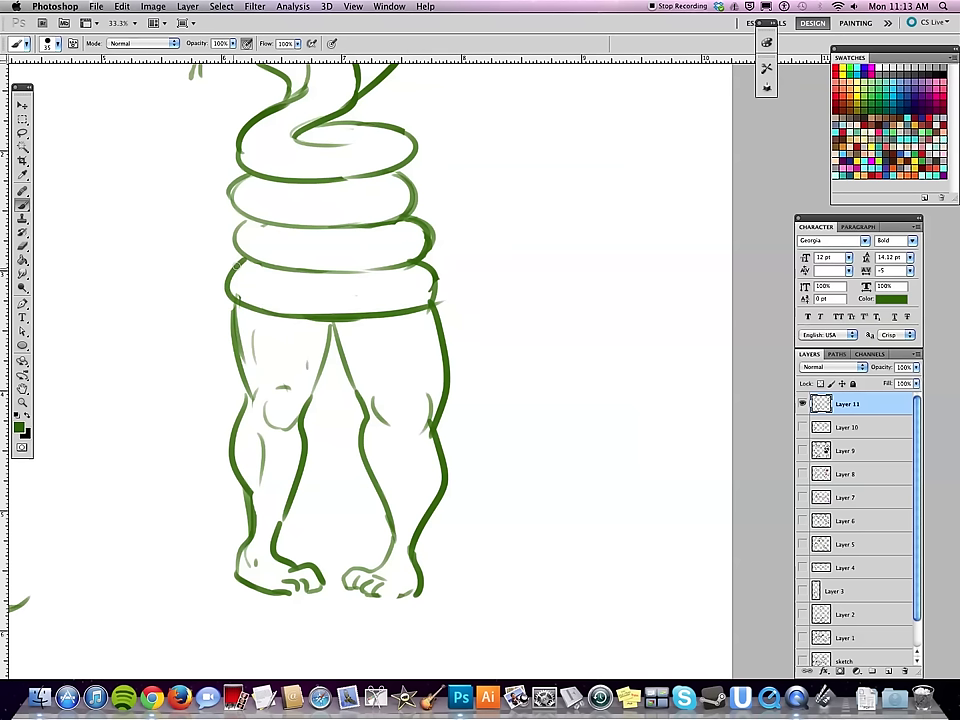
{"action": "key", "text": "b"}
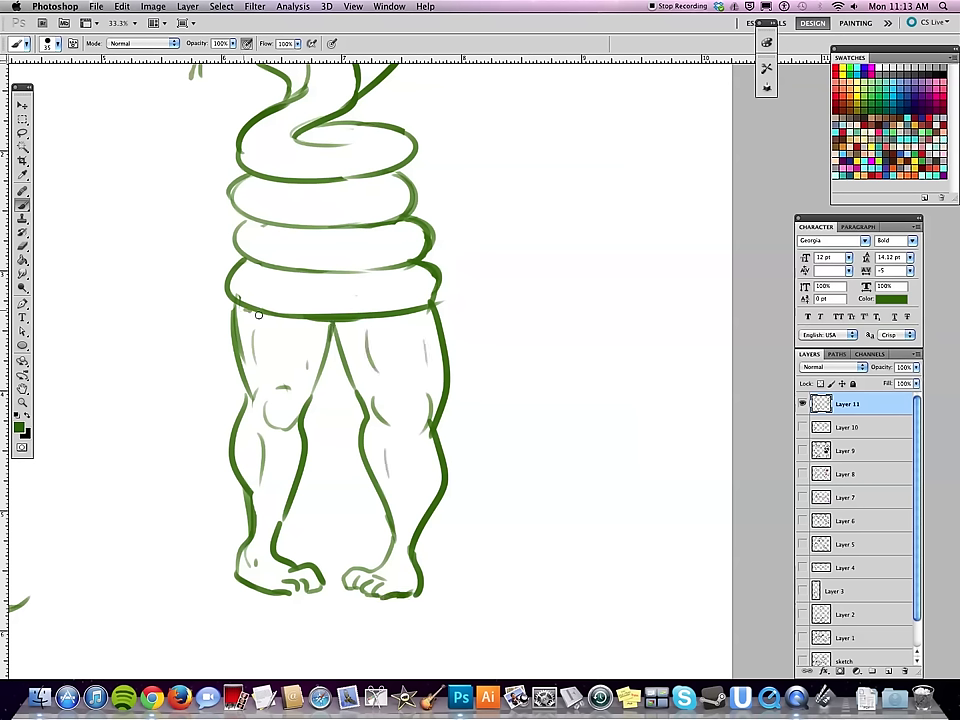
{"action": "mouse_move", "coordinate": [340, 322]}
{"action": "left_mouse_down"}
{"action": "mouse_move", "coordinate": [237, 300]}
{"action": "mouse_move", "coordinate": [330, 321]}
{"action": "left_mouse_up"}
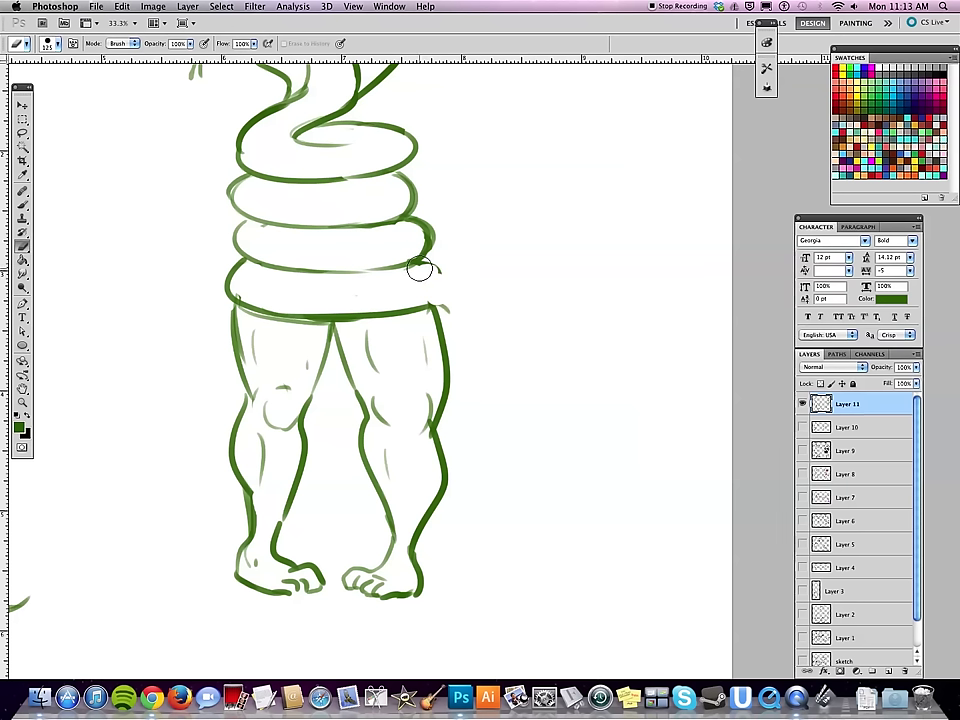
{"action": "left_click_drag", "start_coordinate": [420, 268], "coordinate": [438, 314]}
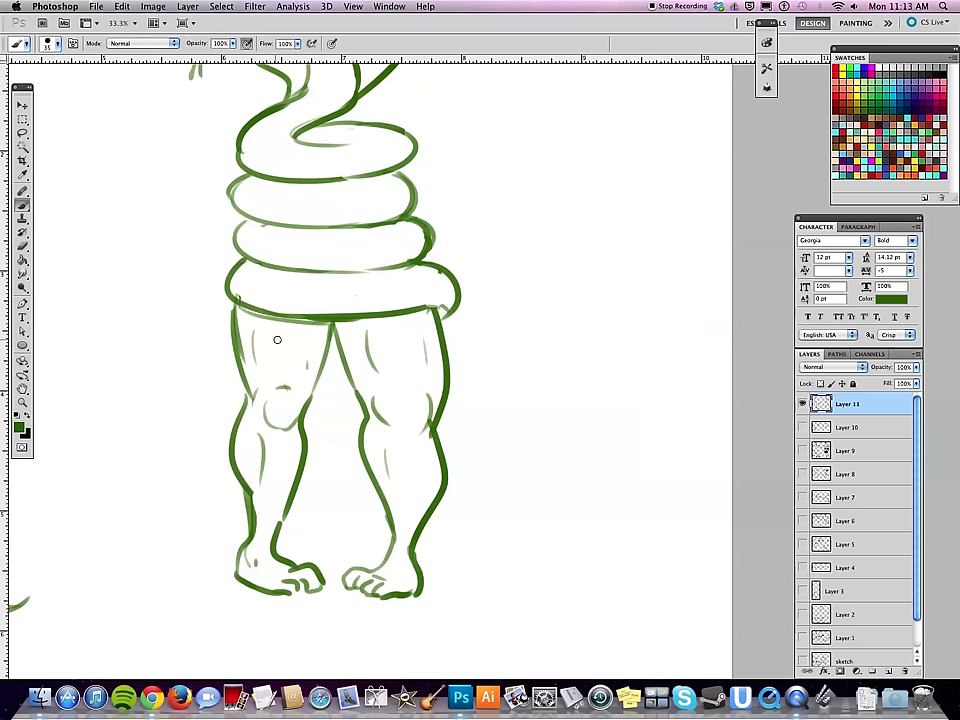
{"action": "key", "text": "e"}
Step: Erase the old knee marks and brush a new tail curve across the left thigh
{"action": "left_click_drag", "start_coordinate": [258, 385], "coordinate": [290, 412]}
{"action": "key", "text": "b"}
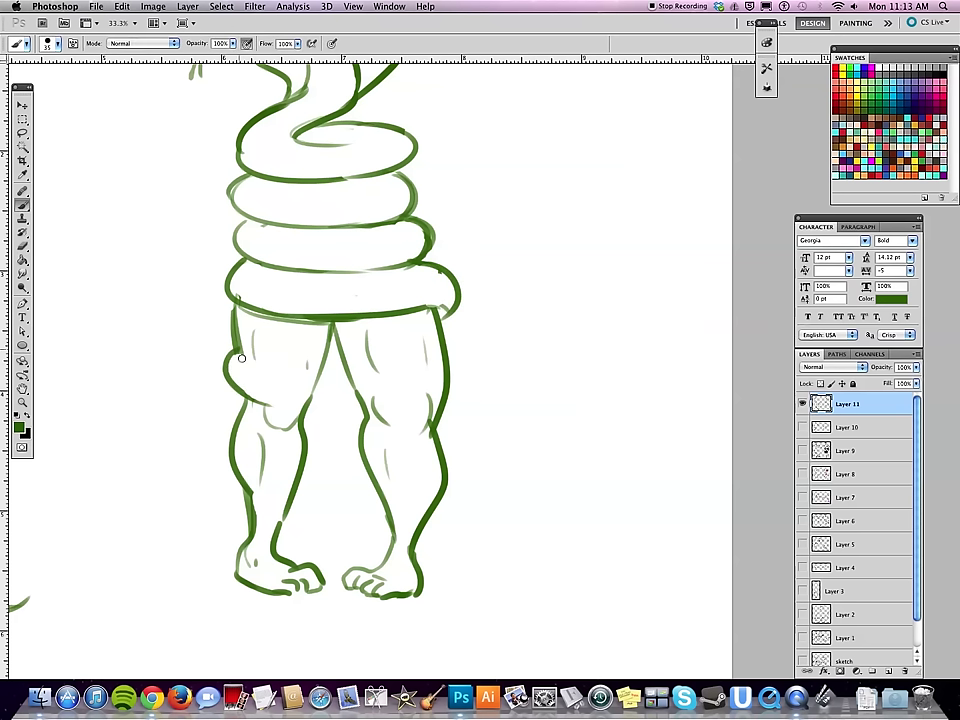
{"action": "mouse_move", "coordinate": [234, 352]}
{"action": "left_mouse_down"}
{"action": "mouse_move", "coordinate": [335, 416]}
{"action": "mouse_move", "coordinate": [335, 450]}
{"action": "mouse_move", "coordinate": [320, 478]}
{"action": "left_mouse_up"}
{"action": "key", "text": "e"}
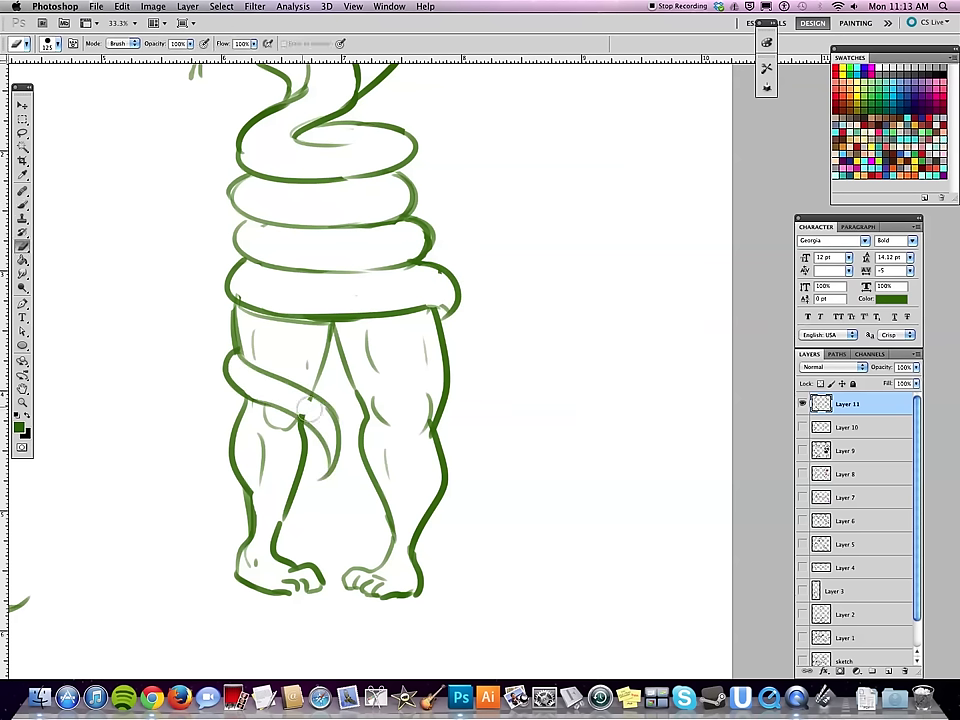
{"action": "key", "text": "b"}
{"action": "scroll", "coordinate": [504, 416], "scroll_direction": "up", "scroll_amount": 3}
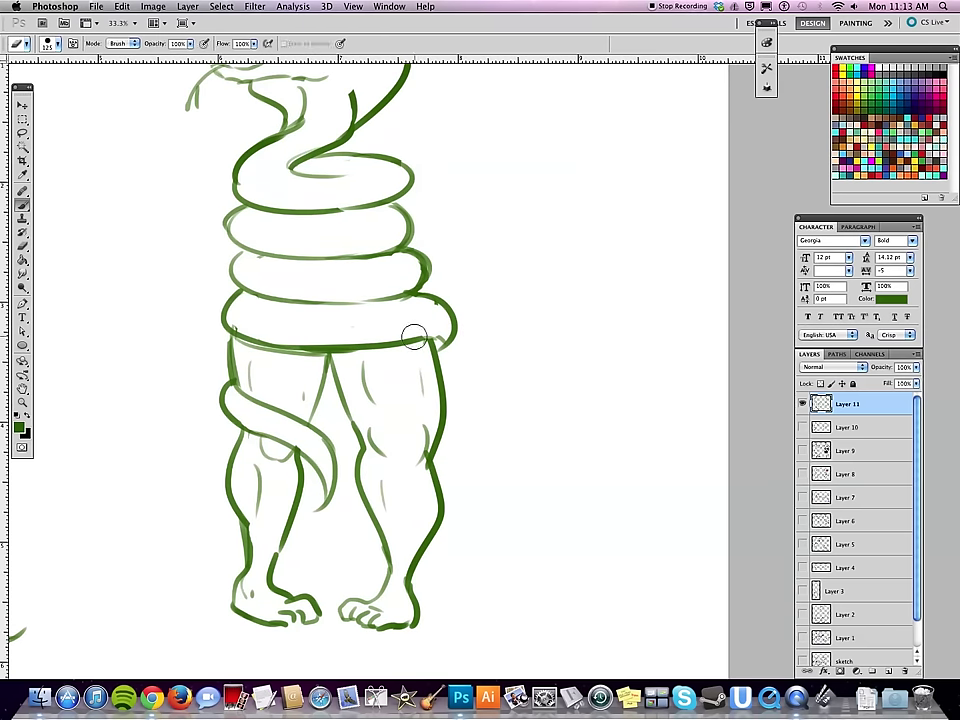
Step: Erase the dark waist stroke and part of the right leg, then redraw that leg darker
{"action": "key", "text": "e"}
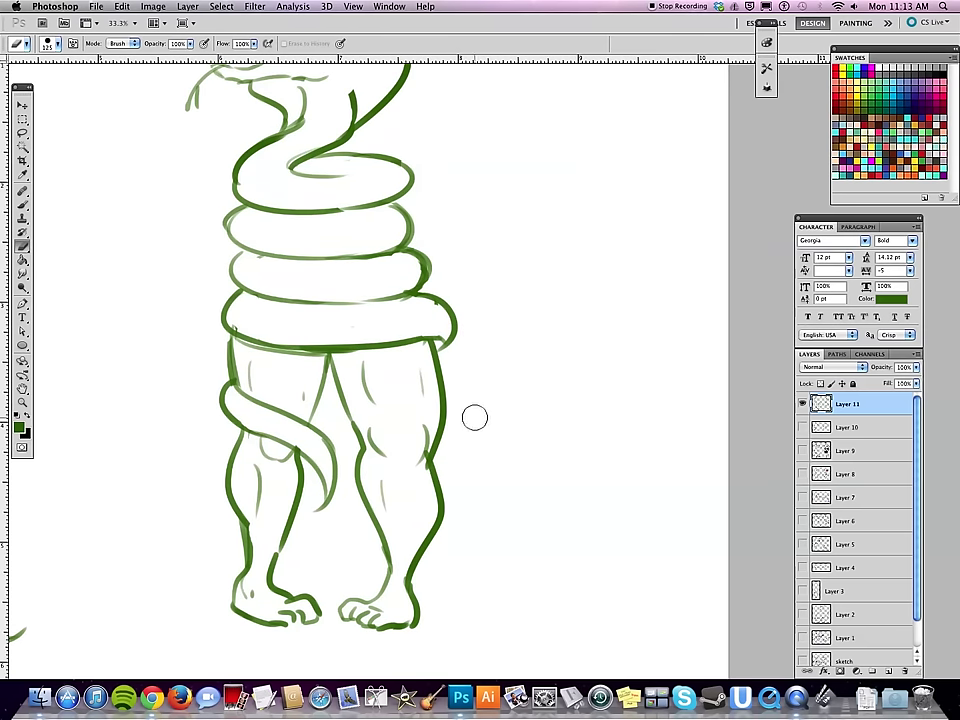
{"action": "left_click_drag", "start_coordinate": [240, 348], "coordinate": [223, 360]}
{"action": "left_click_drag", "start_coordinate": [446, 384], "coordinate": [437, 459]}
{"action": "key", "text": "b"}
{"action": "left_click_drag", "start_coordinate": [428, 338], "coordinate": [420, 600]}
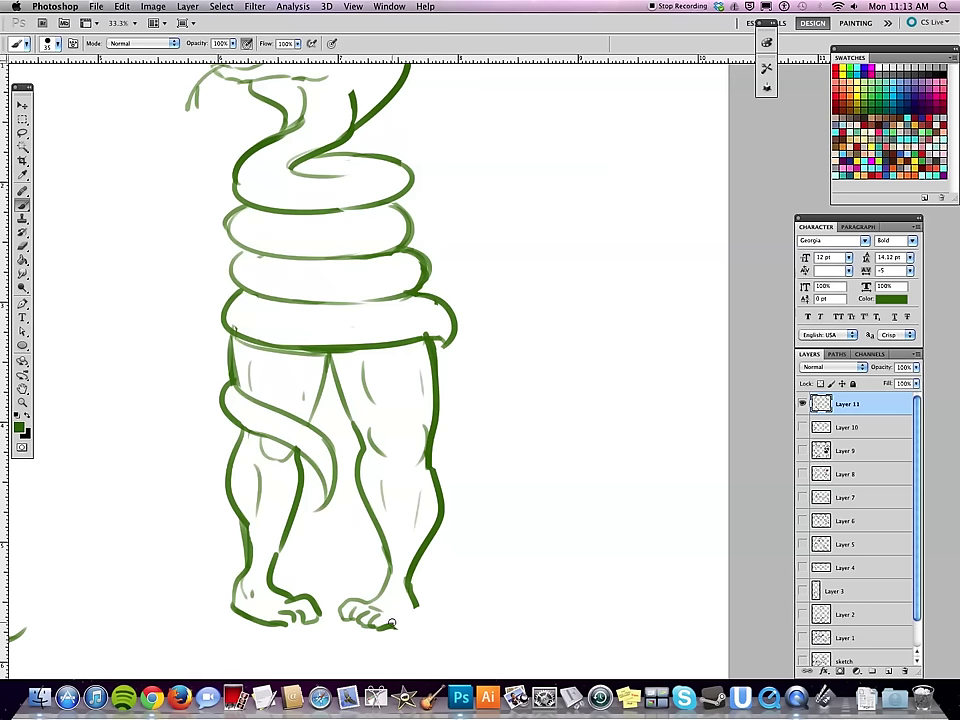
{"action": "scroll", "coordinate": [450, 300], "scroll_direction": "up", "scroll_amount": 3}
Step: Darken and touch up the left edge of the lowest coil
{"action": "key", "text": "e"}
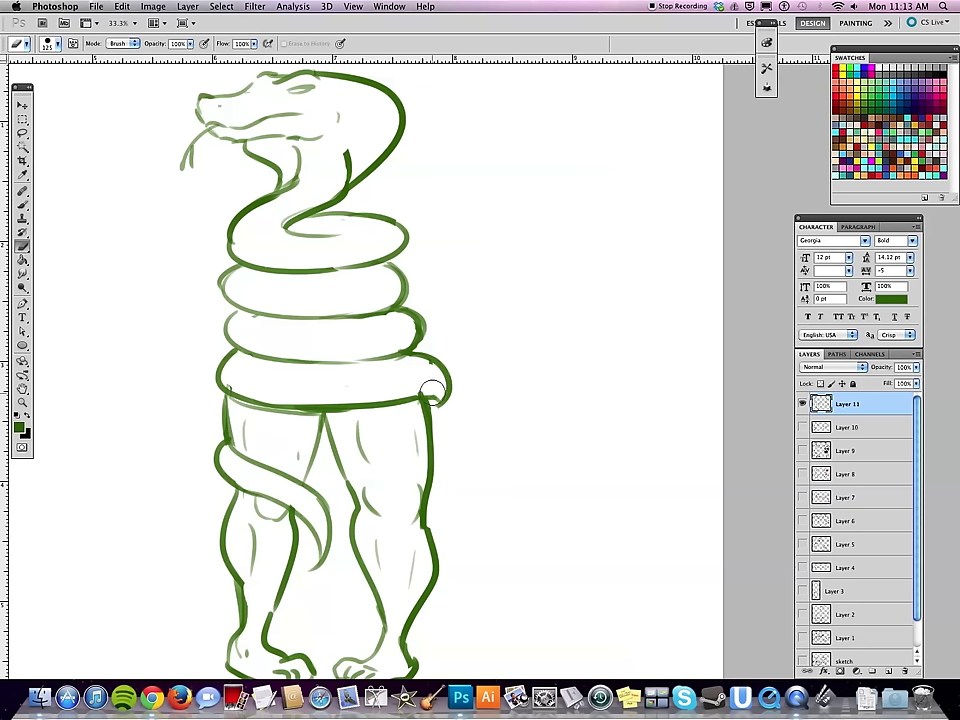
{"action": "key", "text": "b"}
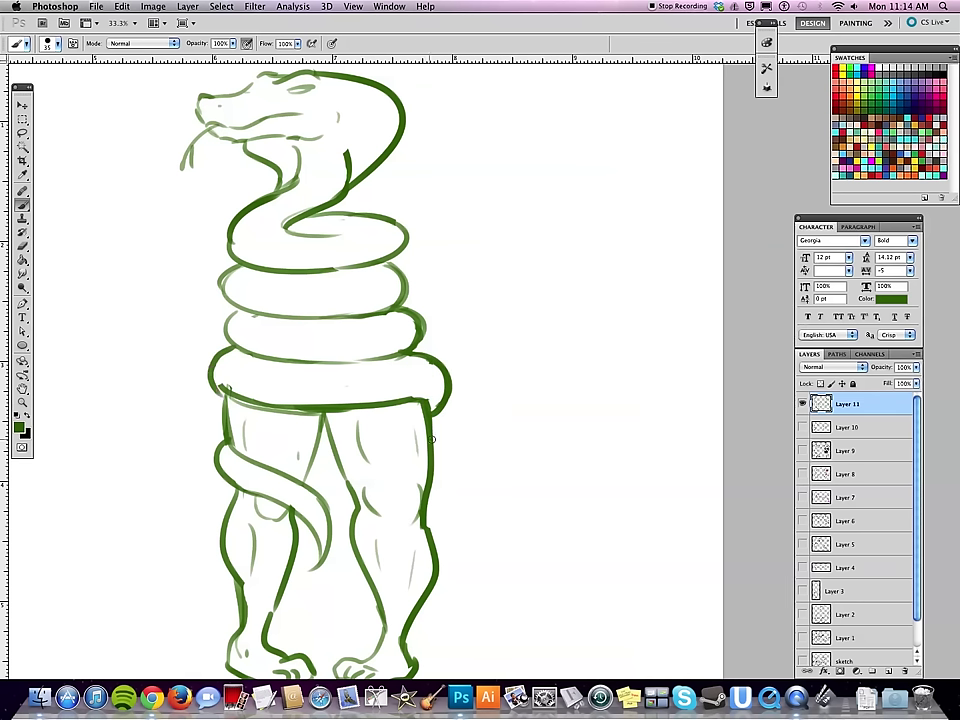
{"action": "left_click_drag", "start_coordinate": [228, 396], "coordinate": [214, 357]}
{"action": "key", "text": "e"}
{"action": "key", "text": "b"}
{"action": "left_click_drag", "start_coordinate": [218, 308], "coordinate": [228, 350]}
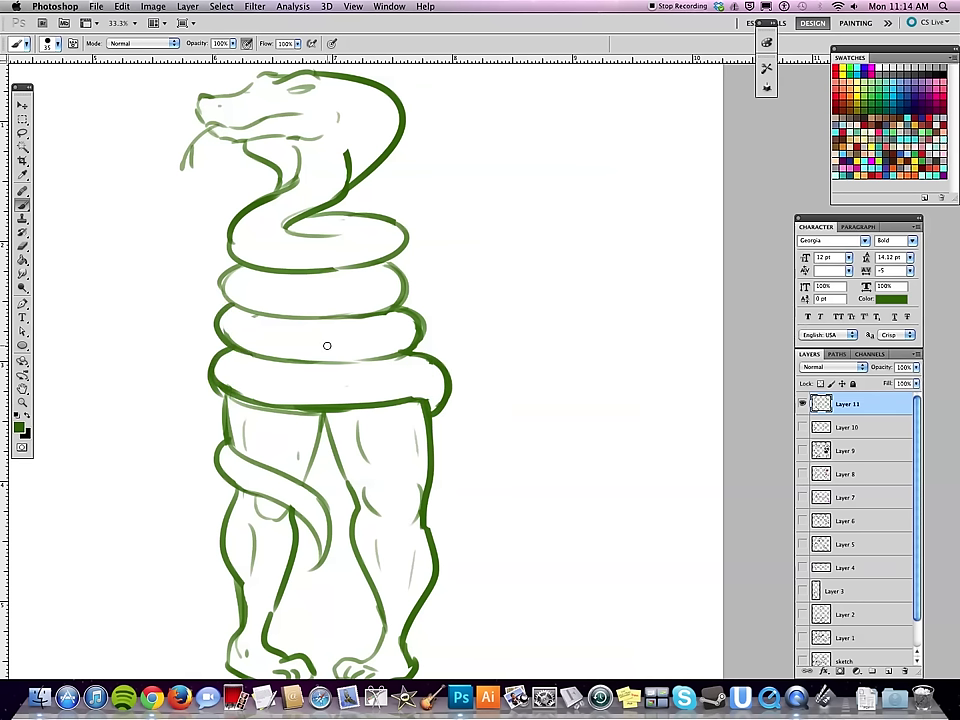
{"action": "key", "text": "e"}
{"action": "key", "text": "b"}
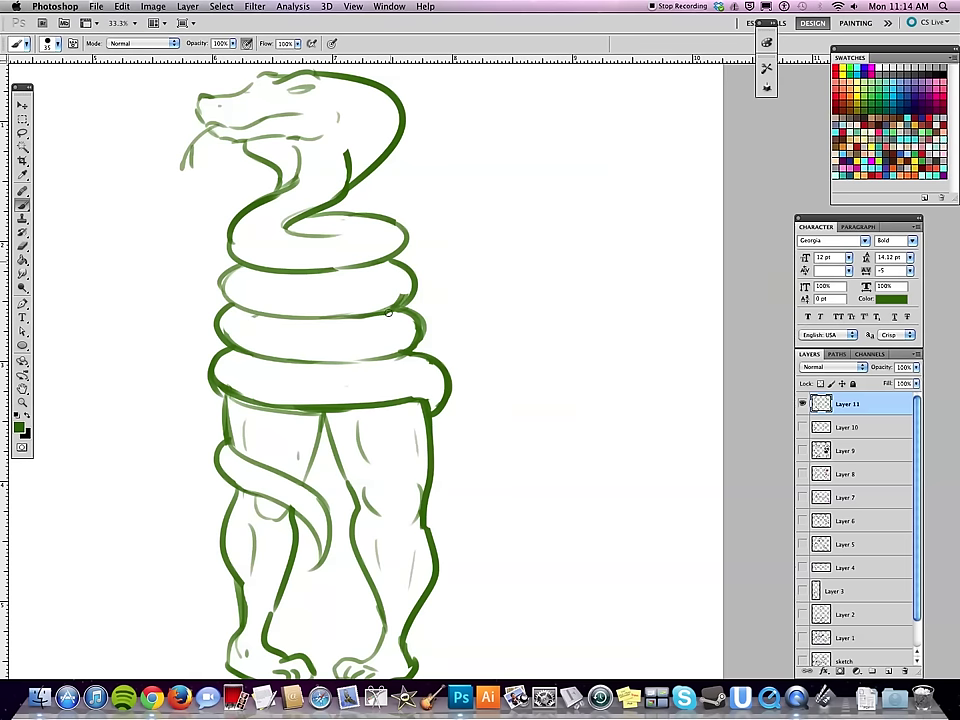
{"action": "left_click_drag", "start_coordinate": [555, 375], "coordinate": [534, 266]}
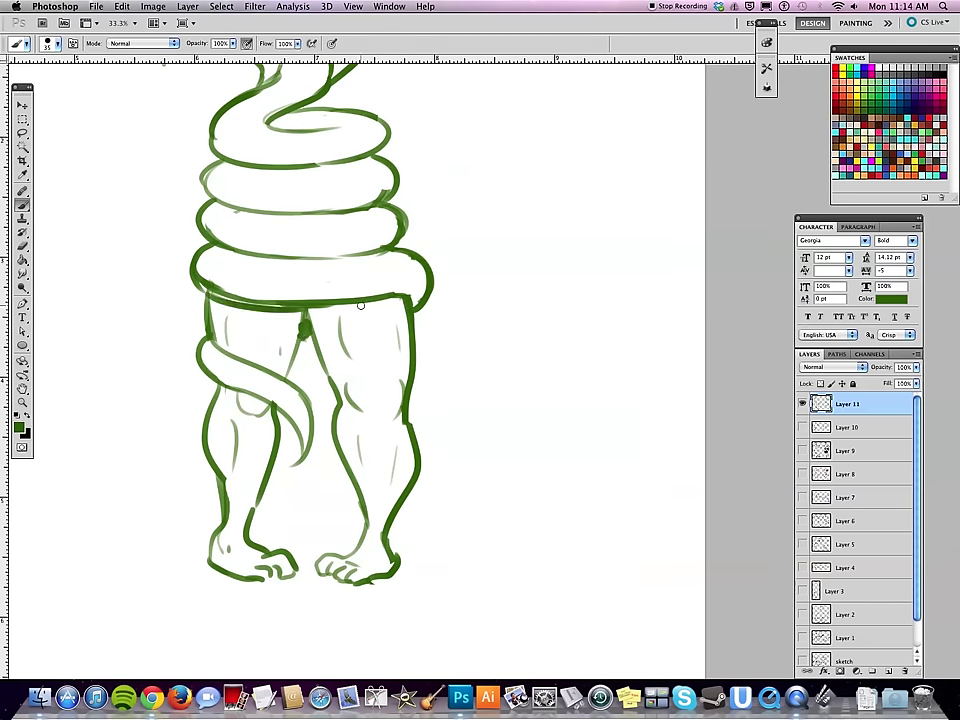
Step: Marquee-select the coiled snake, shift it left and down, then deselect
{"action": "key", "text": "ctrl+minus"}
{"action": "key", "text": "ctrl+minus"}
{"action": "key", "text": "ctrl+minus"}
{"action": "key", "text": "m"}
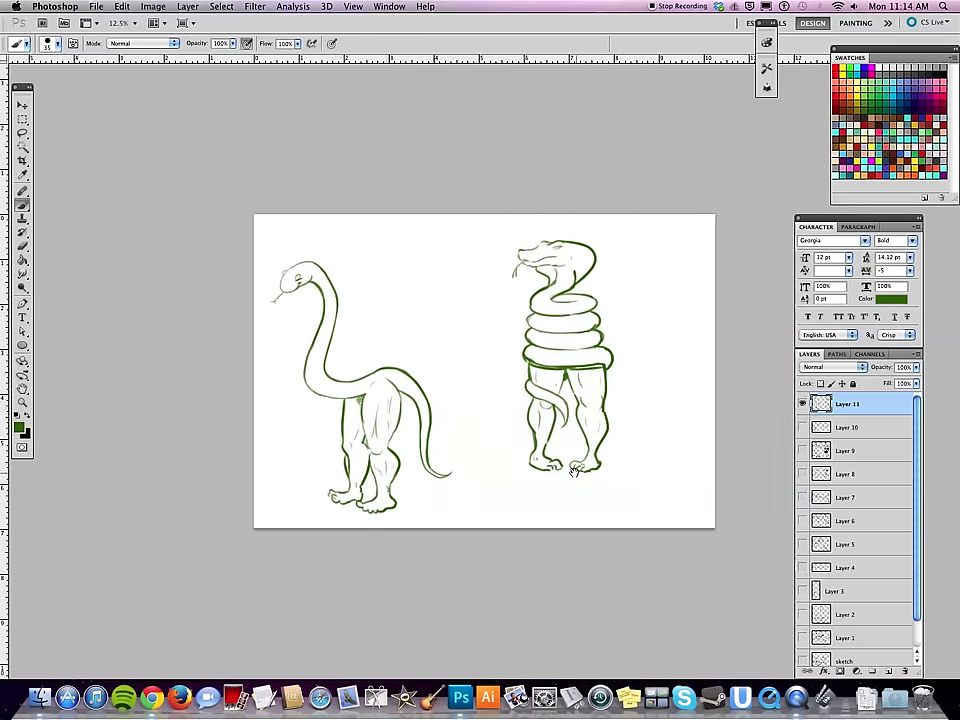
{"action": "mouse_move", "coordinate": [488, 218]}
{"action": "left_mouse_down"}
{"action": "mouse_move", "coordinate": [439, 203]}
{"action": "mouse_move", "coordinate": [606, 491]}
{"action": "left_mouse_up"}
{"action": "key", "text": "v"}
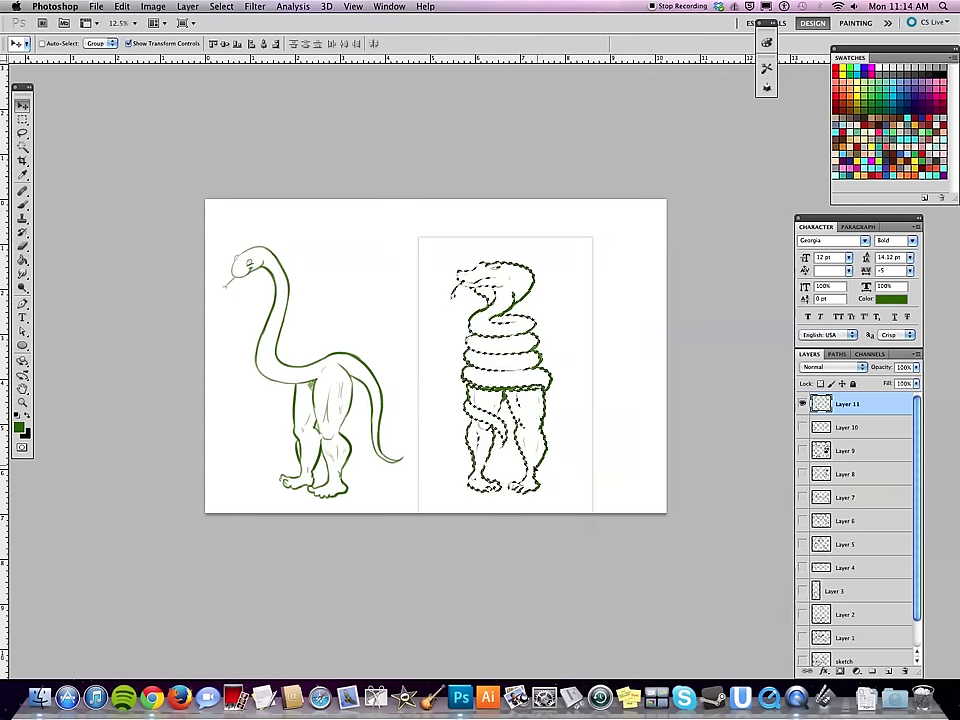
{"action": "left_click_drag", "start_coordinate": [563, 441], "coordinate": [533, 479]}
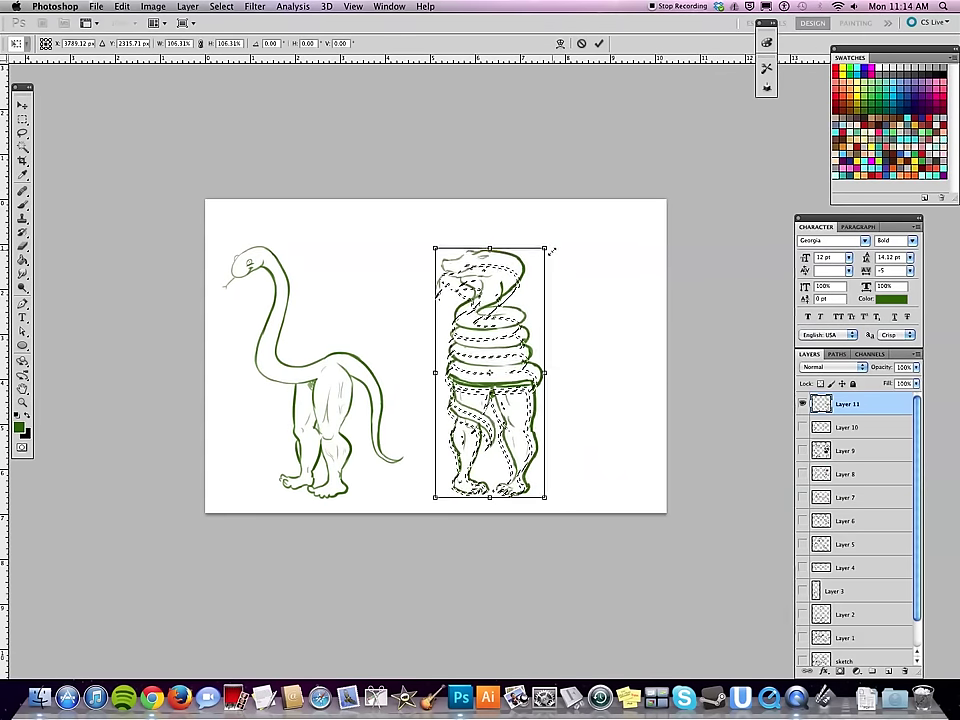
{"action": "key", "text": "ctrl+d"}
{"action": "key", "text": "a"}
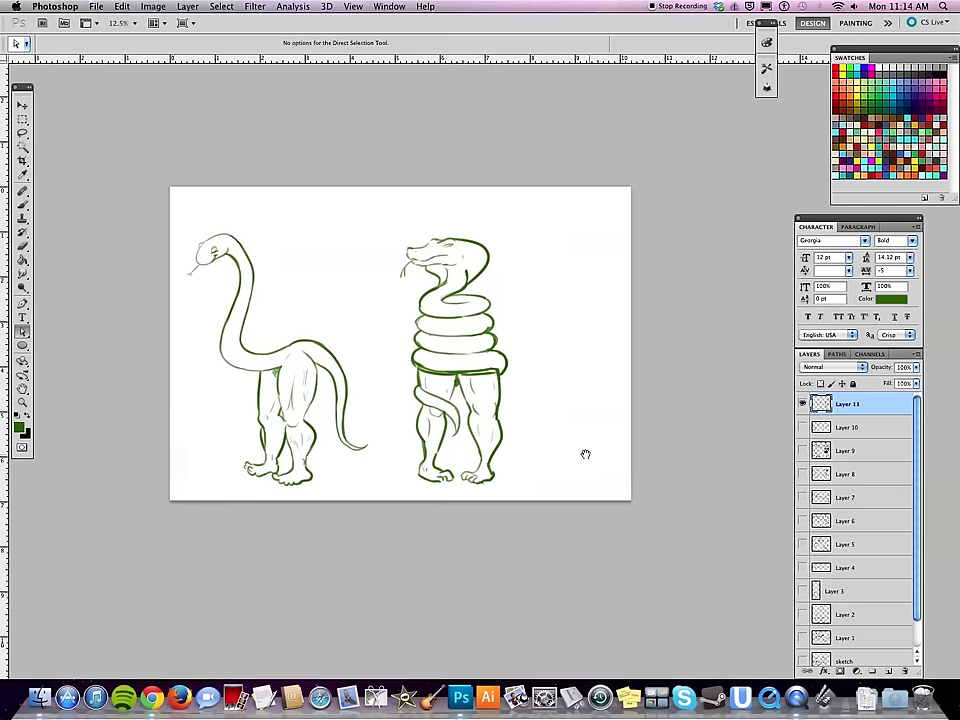
{"action": "key", "text": "ctrl+plus"}
{"action": "left_click_drag", "start_coordinate": [587, 453], "coordinate": [594, 453]}
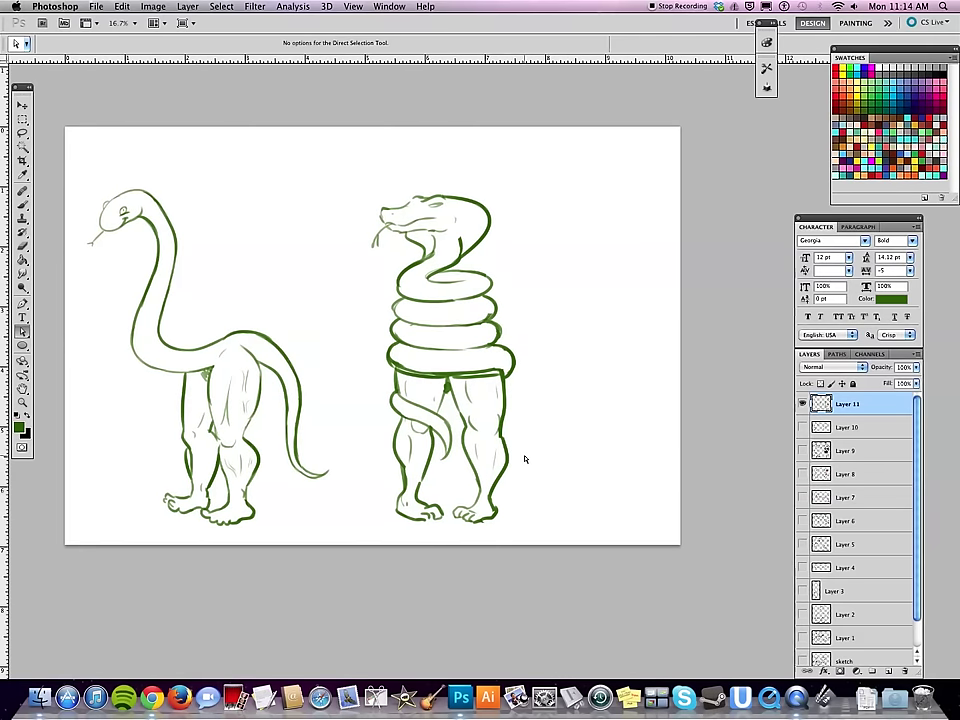